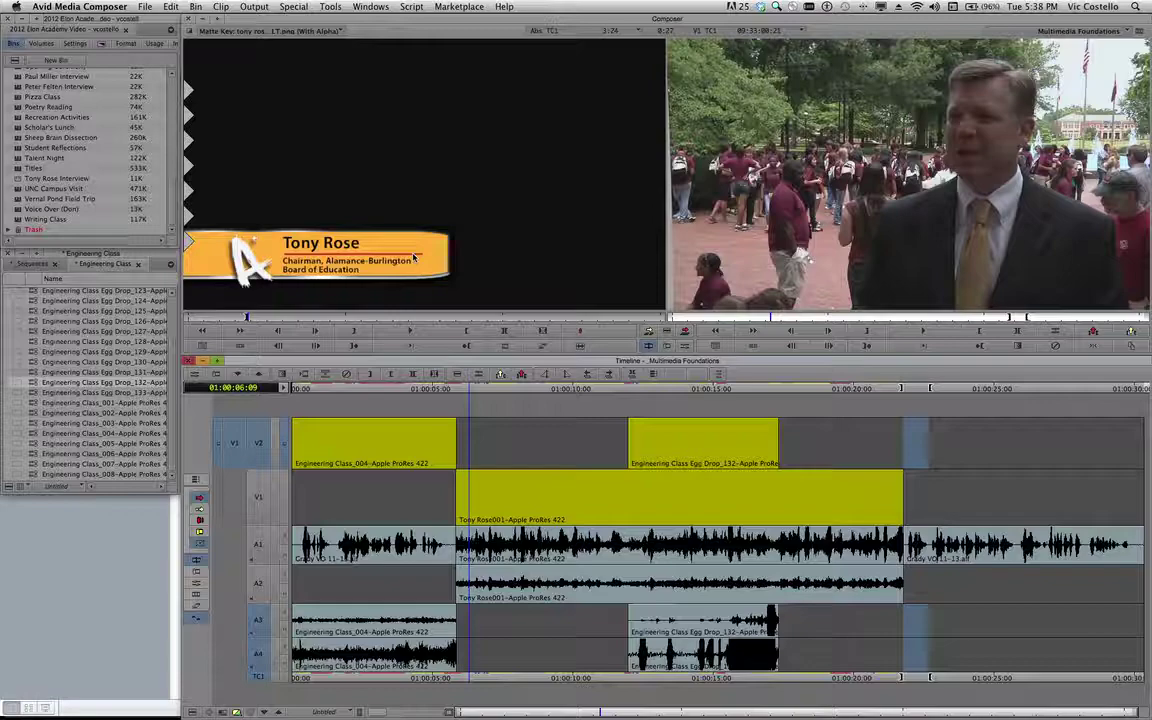
Switch from Media Composer over to Photoshop.
key("super+Tab")
key("Tab")
key("Tab")
key("Tab")
key("Tab")
key("Tab")
key("Tab")
key("Tab")
key("Tab")
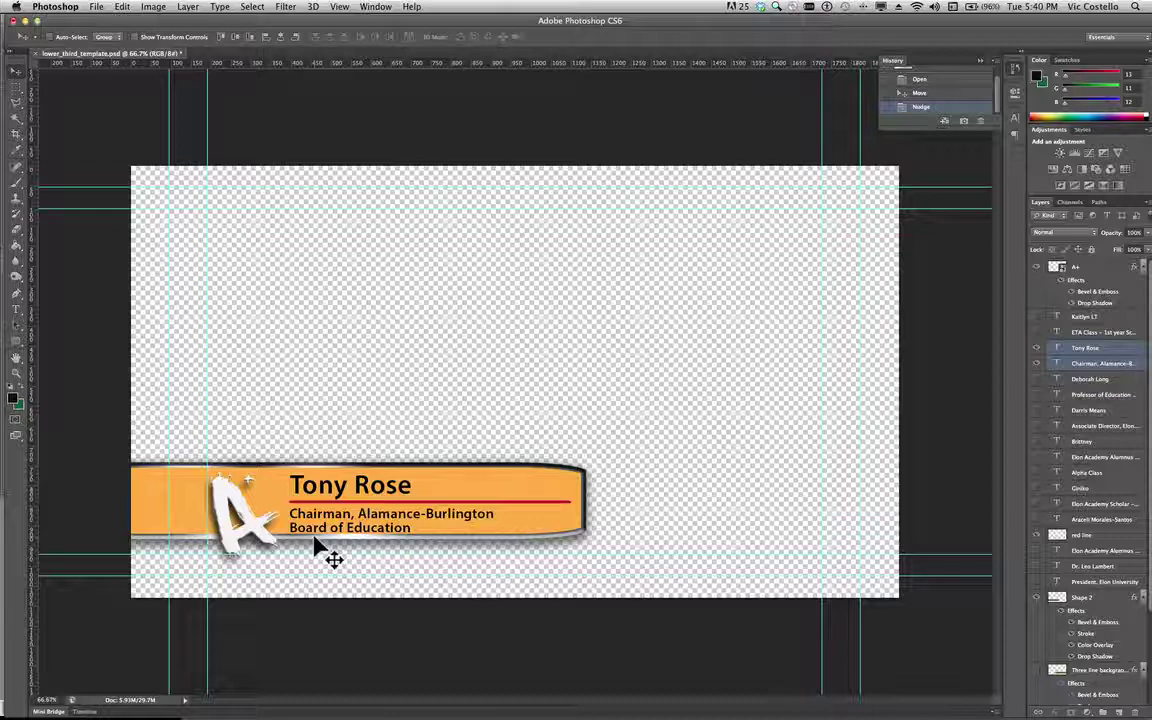
Return from Photoshop to Avid Media Composer.
key("super+Tab")
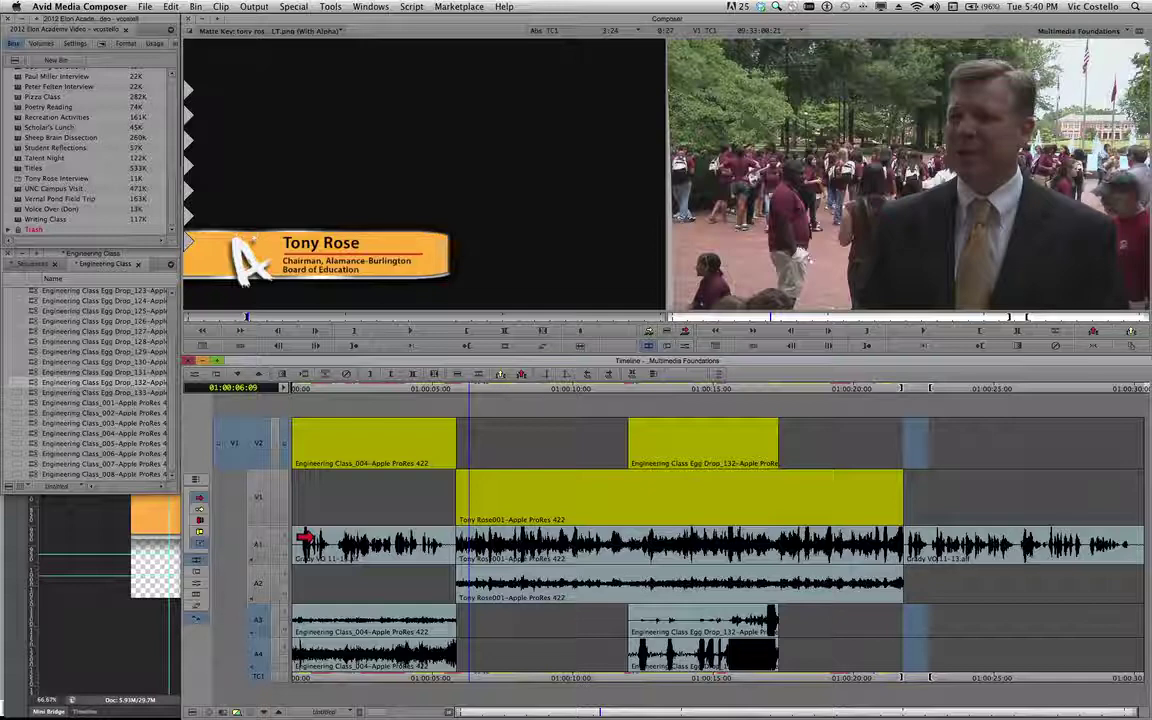
Add a new video track from the track header menu and select the new V3 track.
right_click(247, 411)
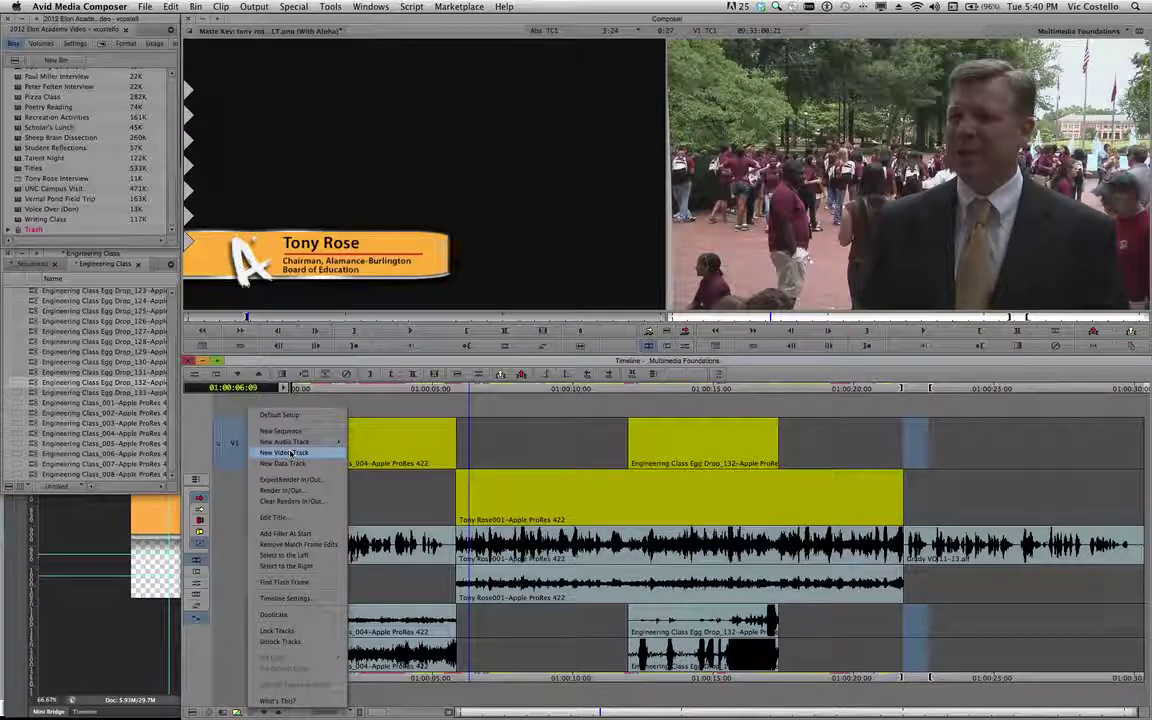
left_click(258, 414)
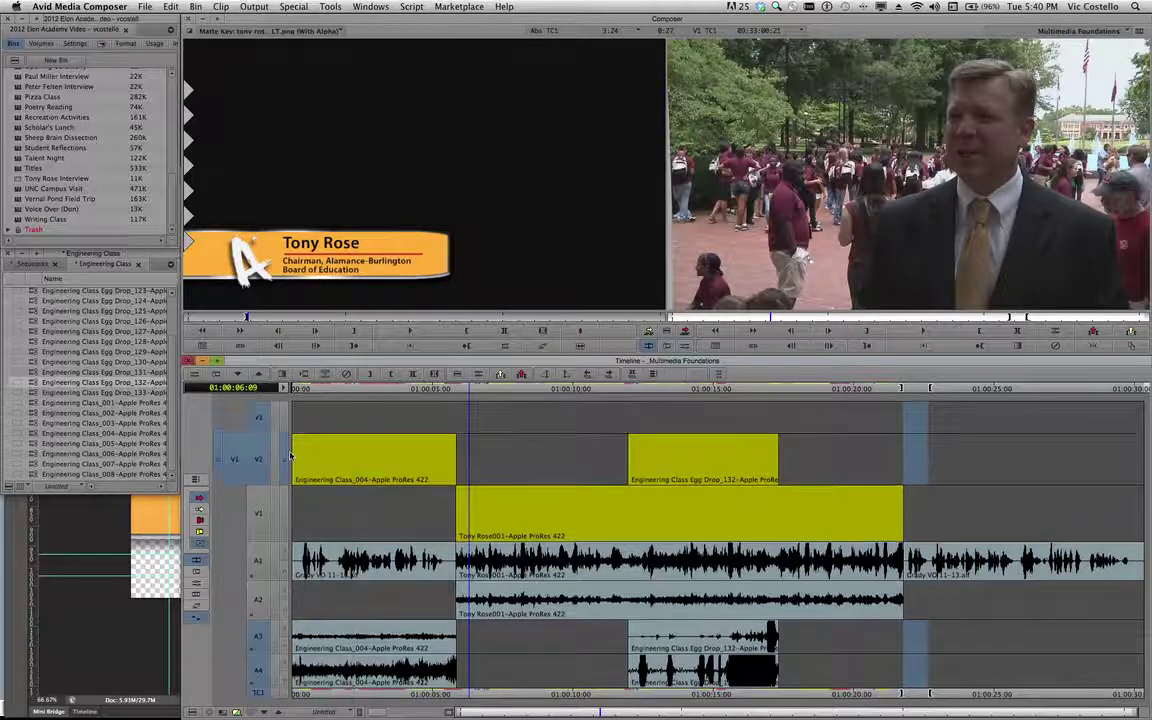
left_click(258, 416)
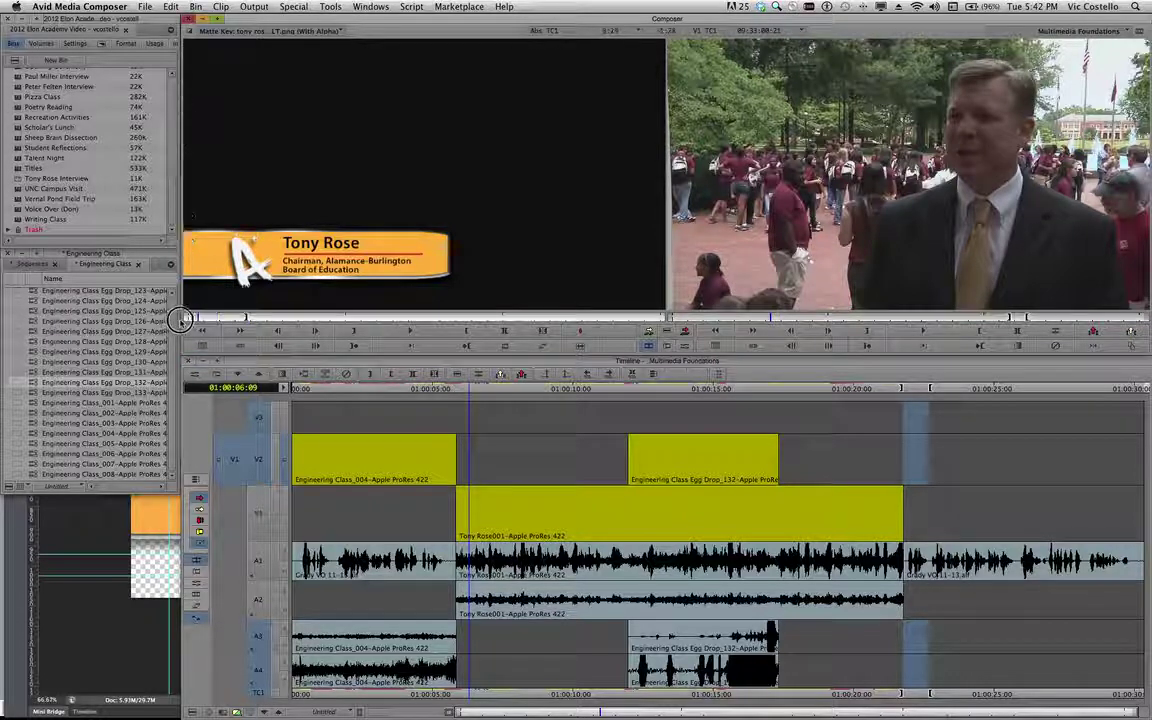
Scrub through the lower-third graphic, then move the sequence position back toward the interview start.
left_click_drag(180, 320, 150, 322)
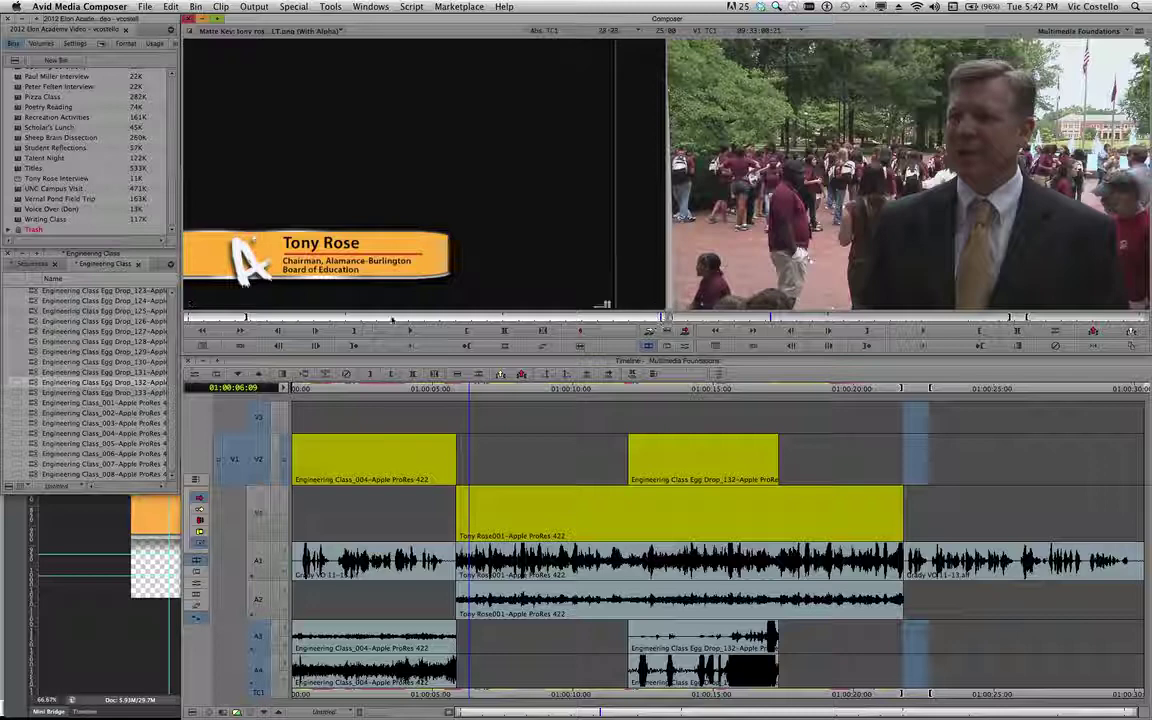
left_click_drag(220, 318, 175, 300)
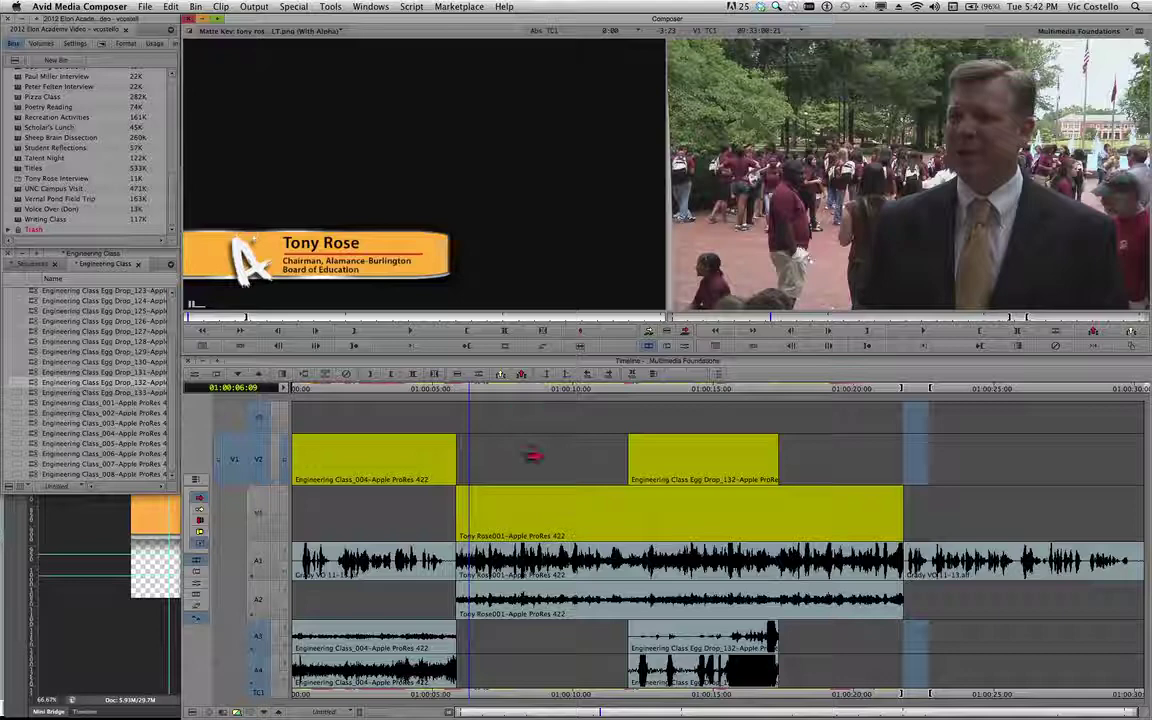
left_click(222, 316)
left_click_drag(222, 316, 278, 317)
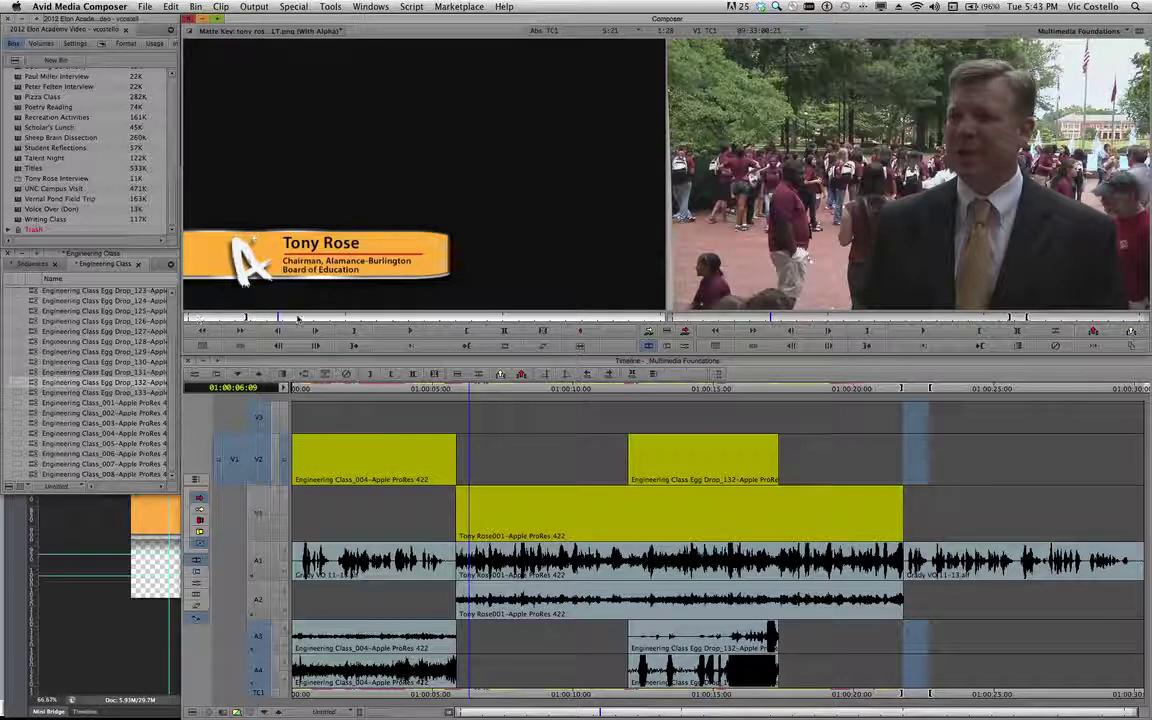
left_click_drag(185, 316, 255, 316)
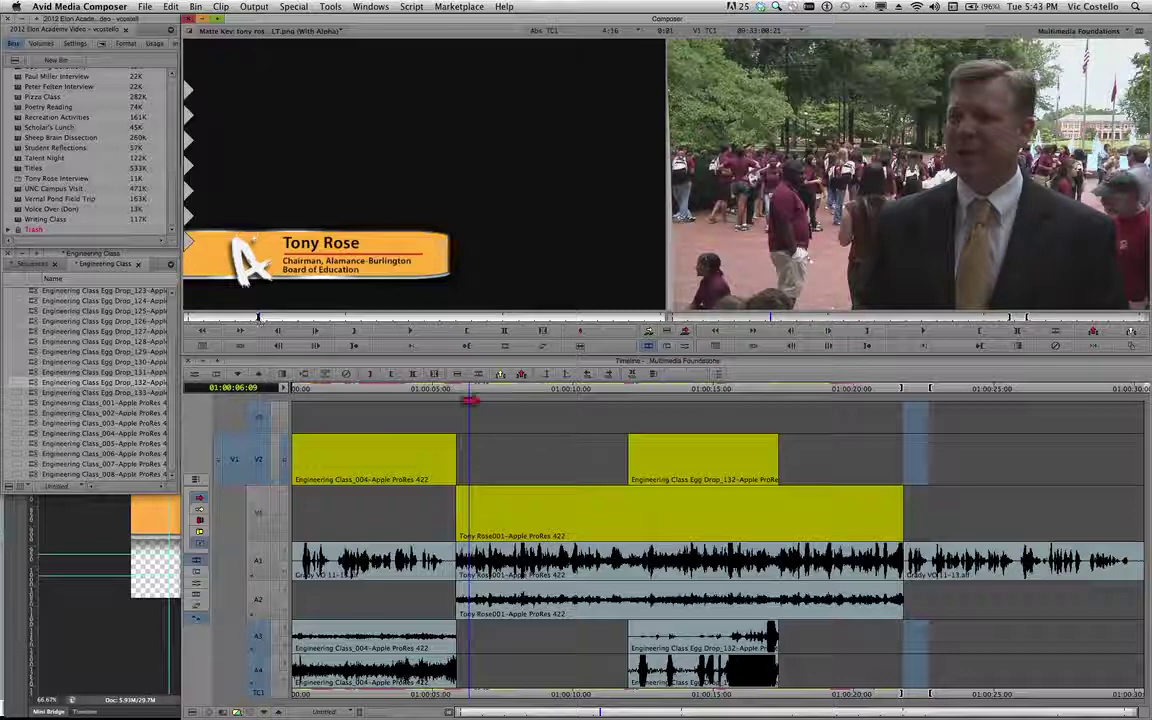
left_click_drag(468, 396, 458, 392)
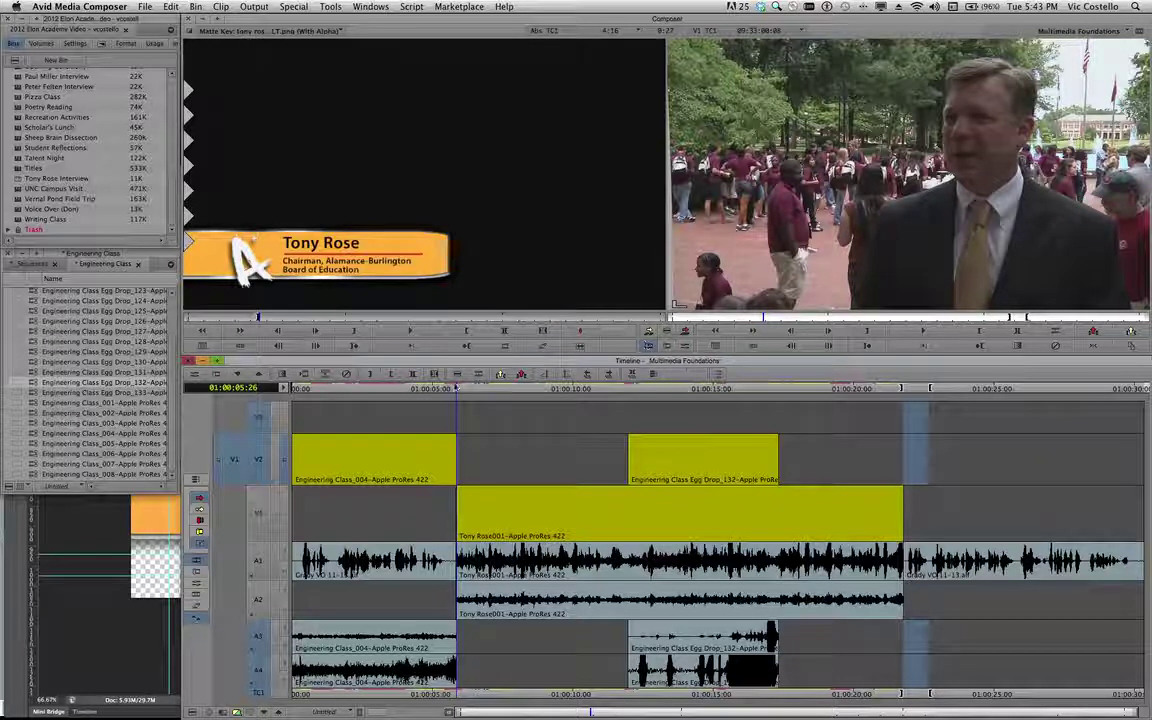
Mark In at 01:00:06:03 and Out near 01:00:11:21, then patch source V1 to V3.
left_click_drag(460, 393, 461, 389)
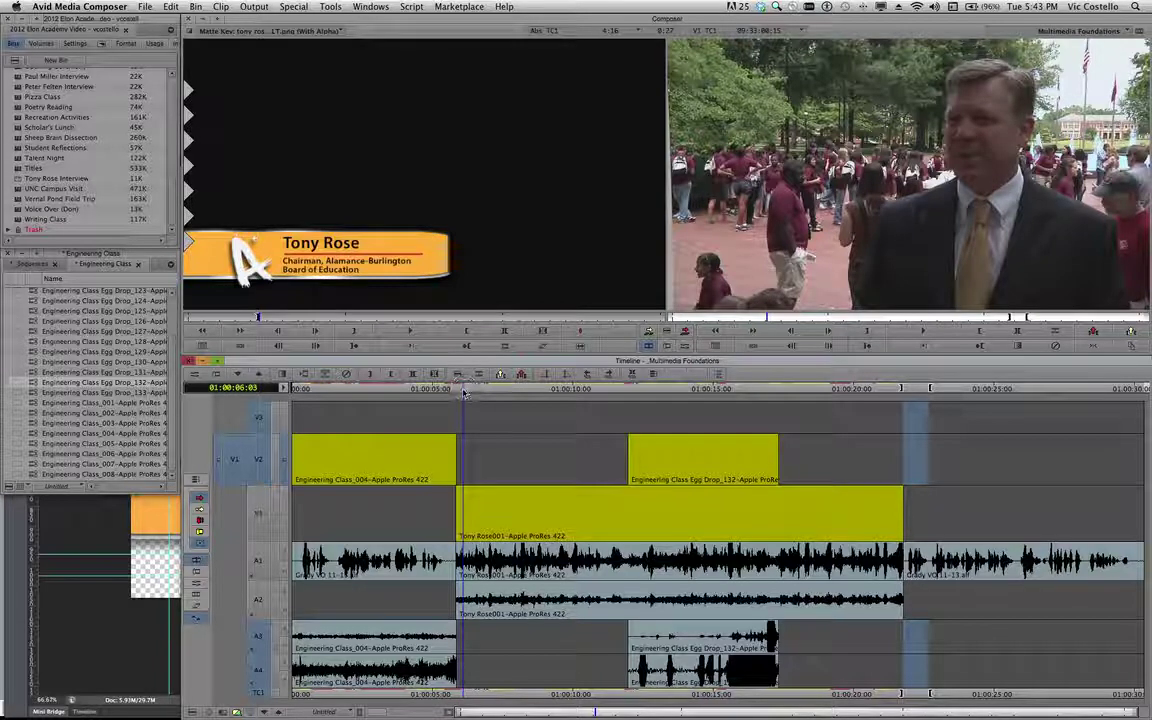
key("i")
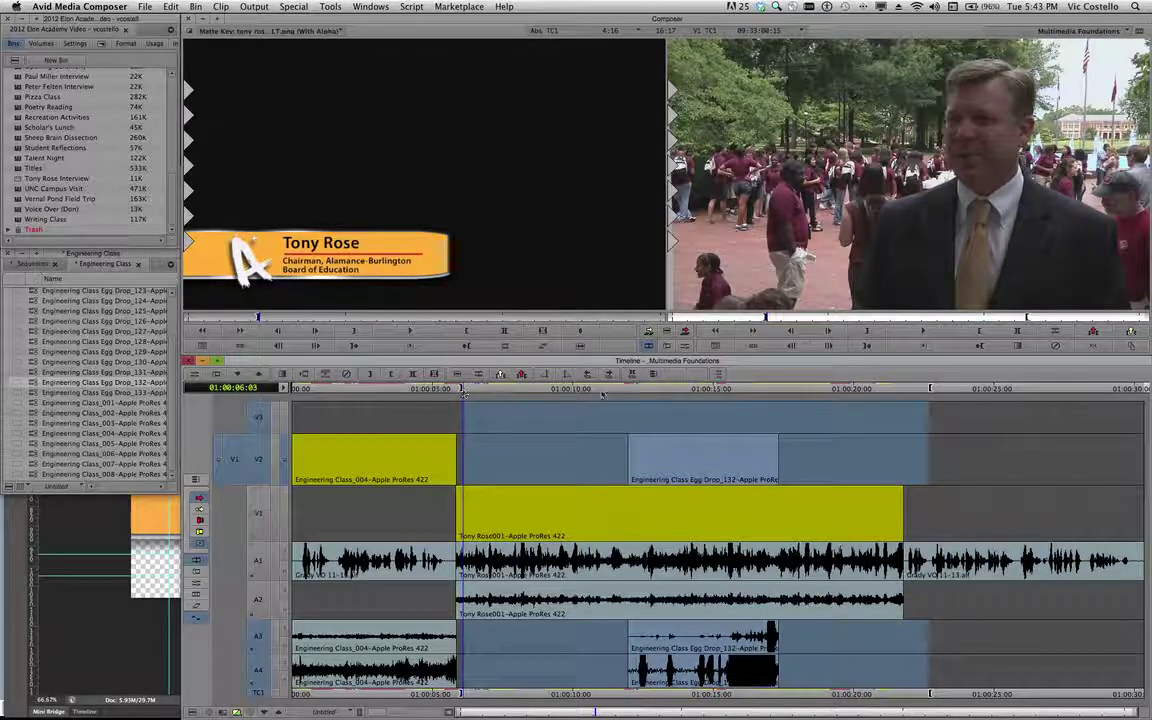
left_click_drag(463, 392, 621, 390)
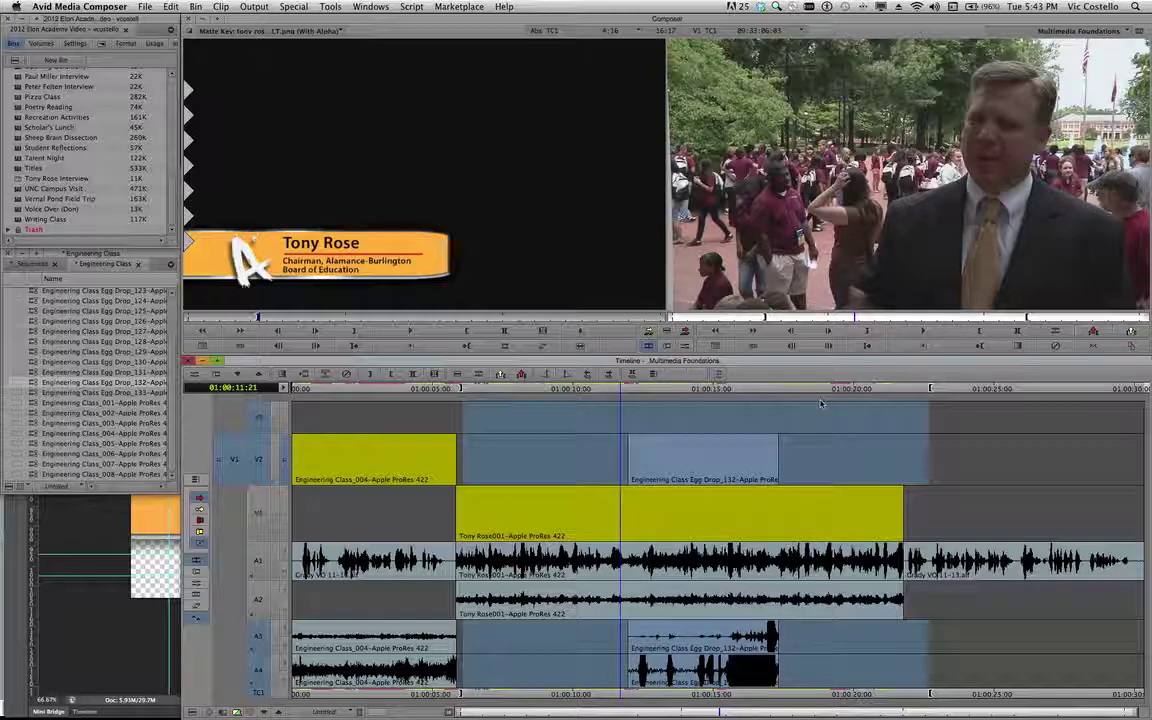
key("o")
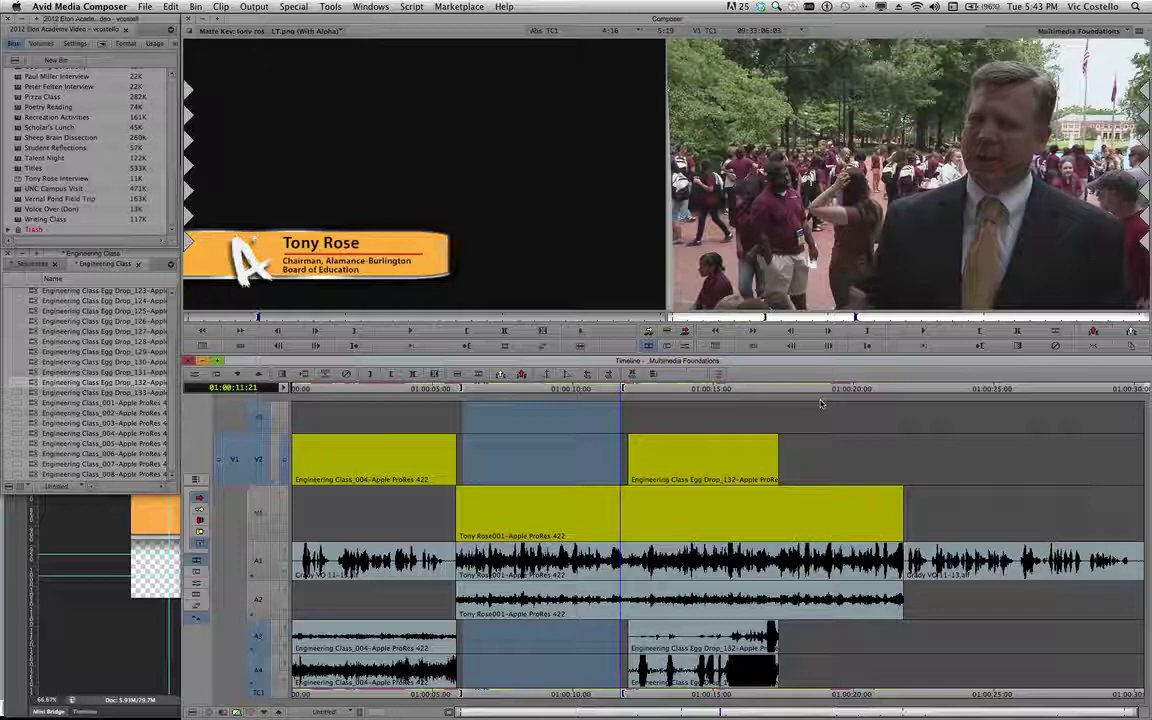
left_click_drag(235, 457, 258, 418)
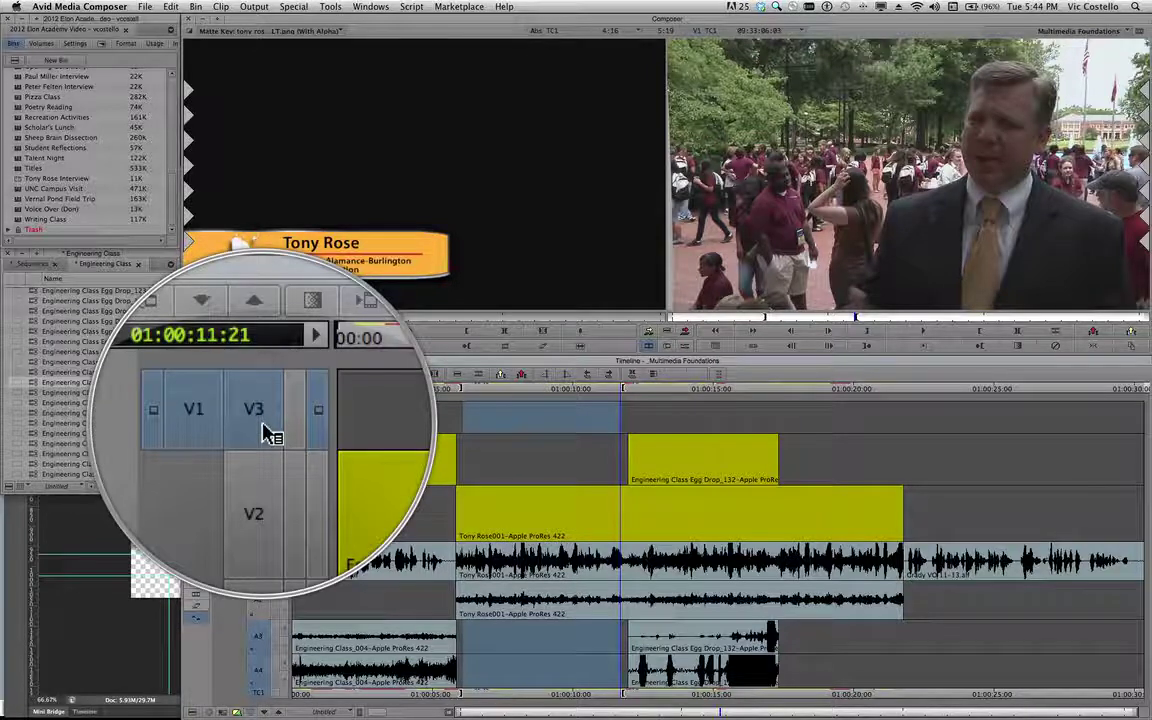
Overwrite the graphic onto V3 with A3 excluded, then preview it over the interview.
left_click(260, 637)
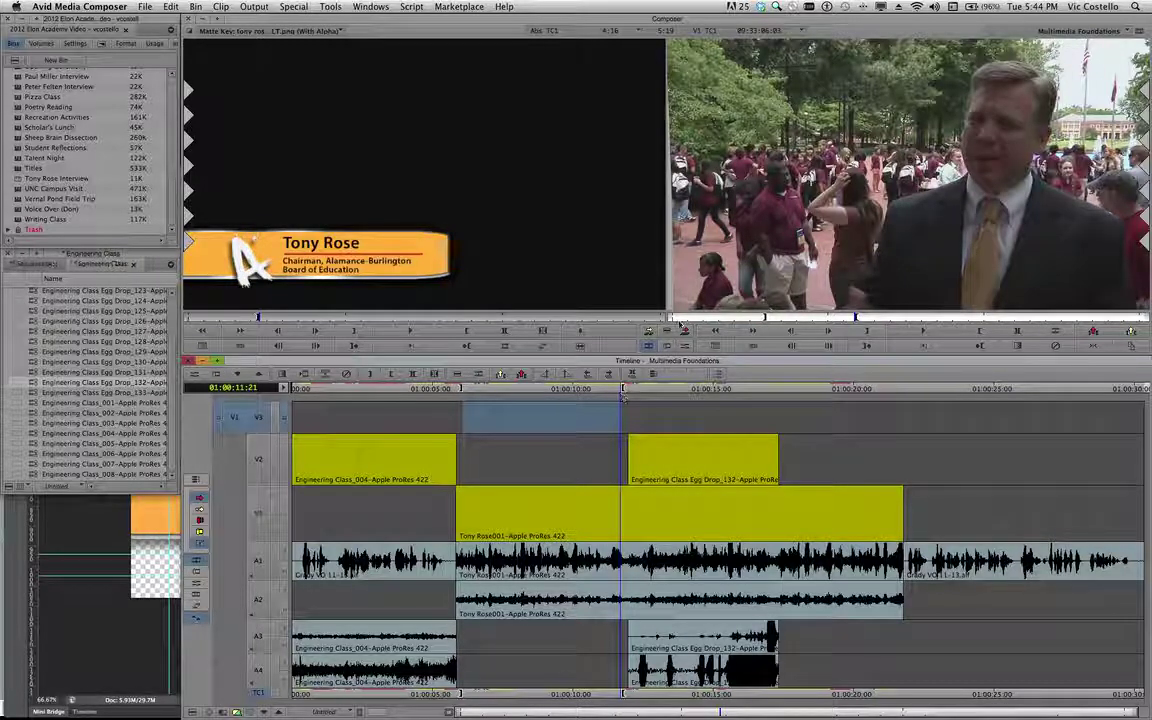
left_click(686, 333)
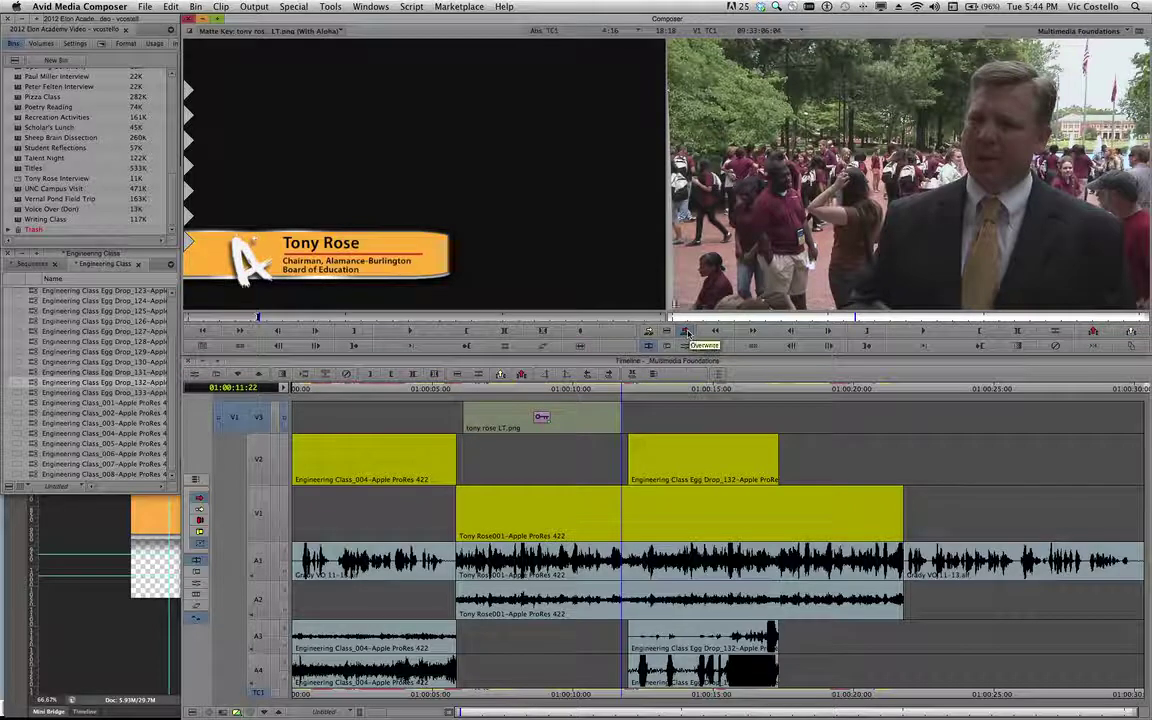
left_click(501, 393)
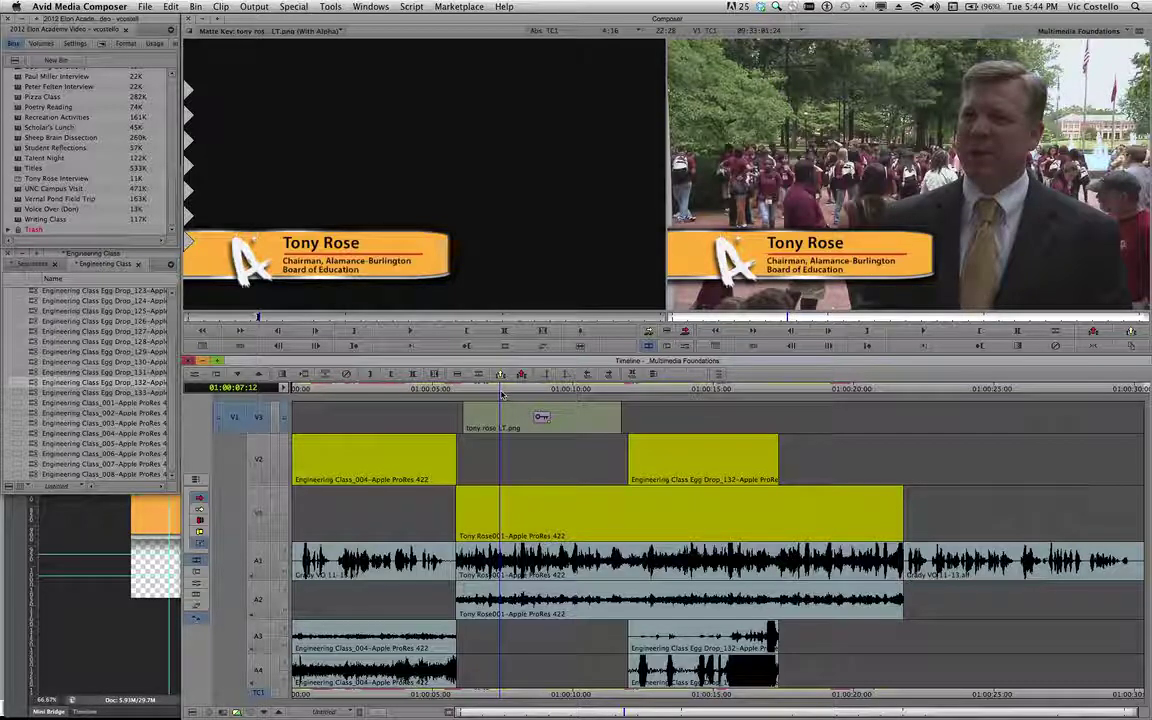
left_click(445, 391)
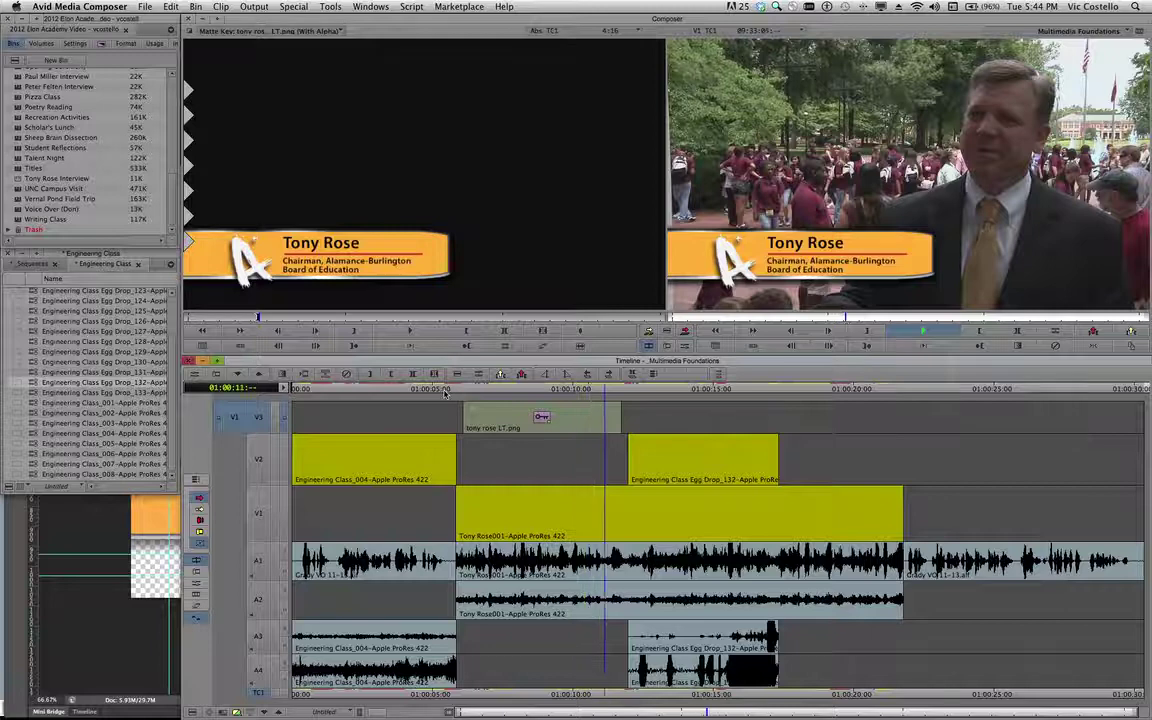
key("space")
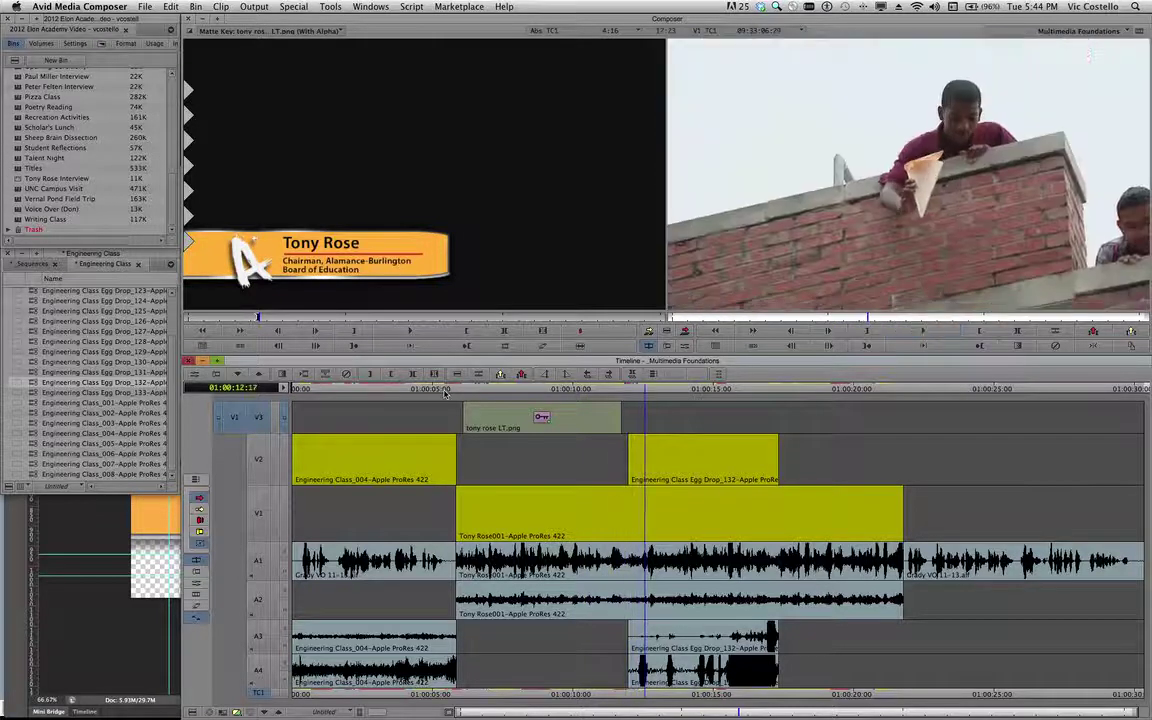
left_click(497, 392)
left_click_drag(489, 392, 470, 395)
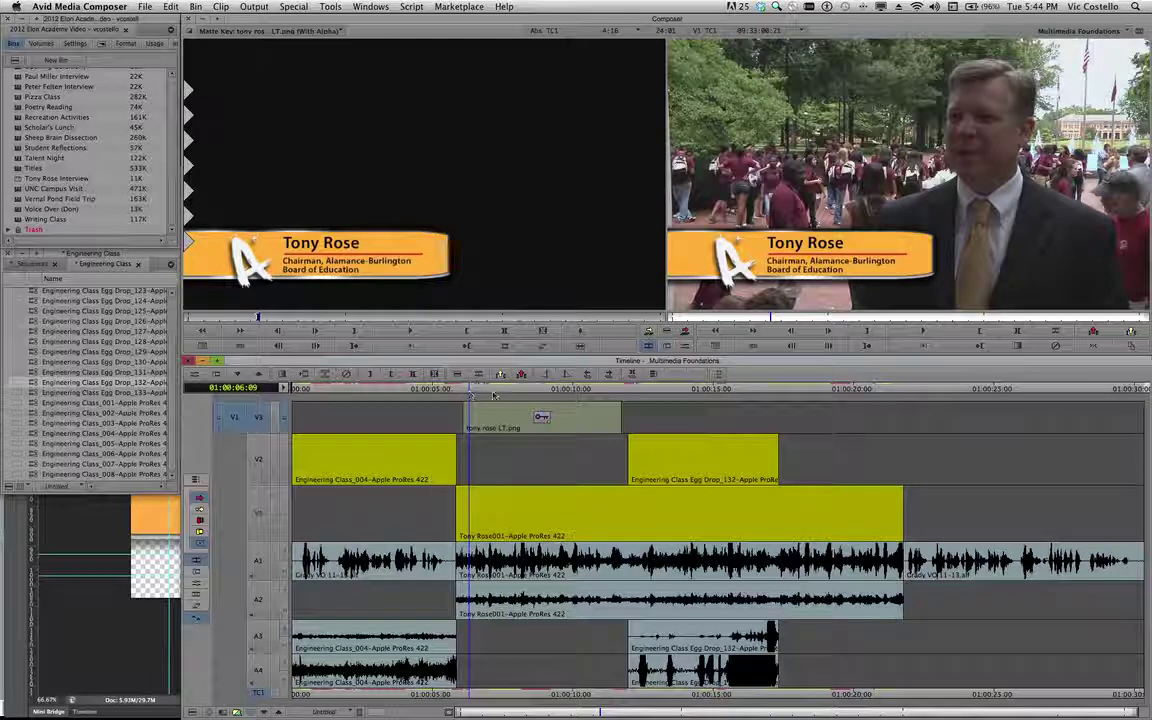
left_click(484, 419)
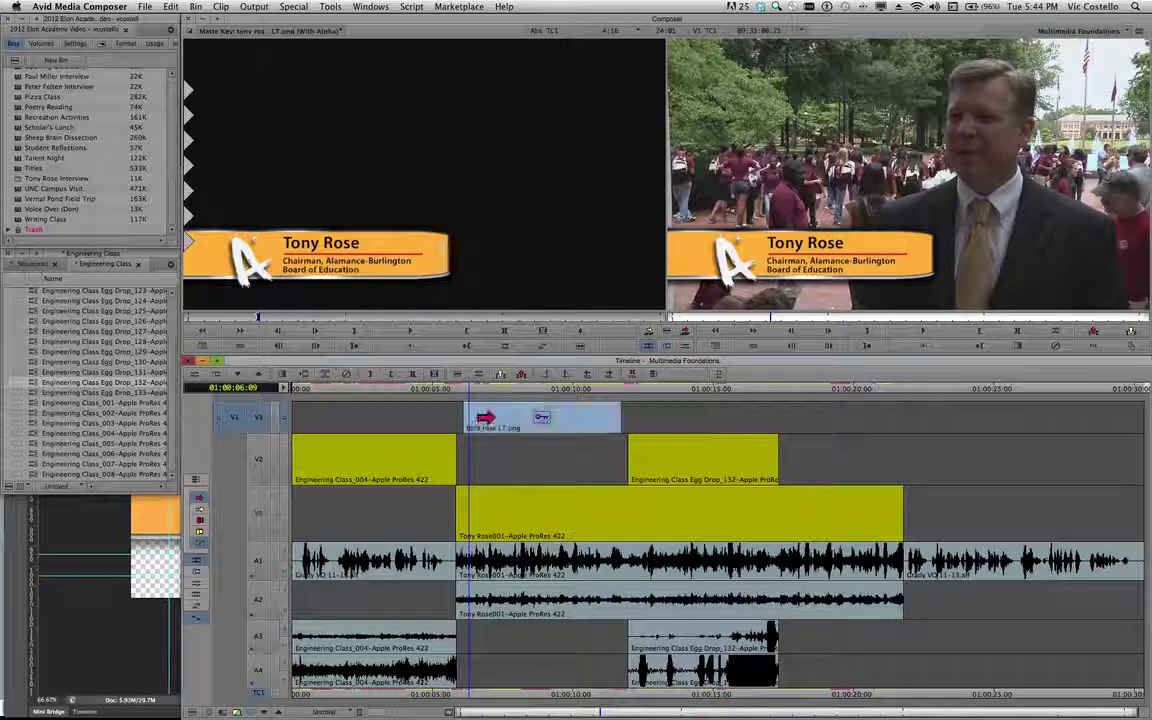
left_click(470, 390, "super")
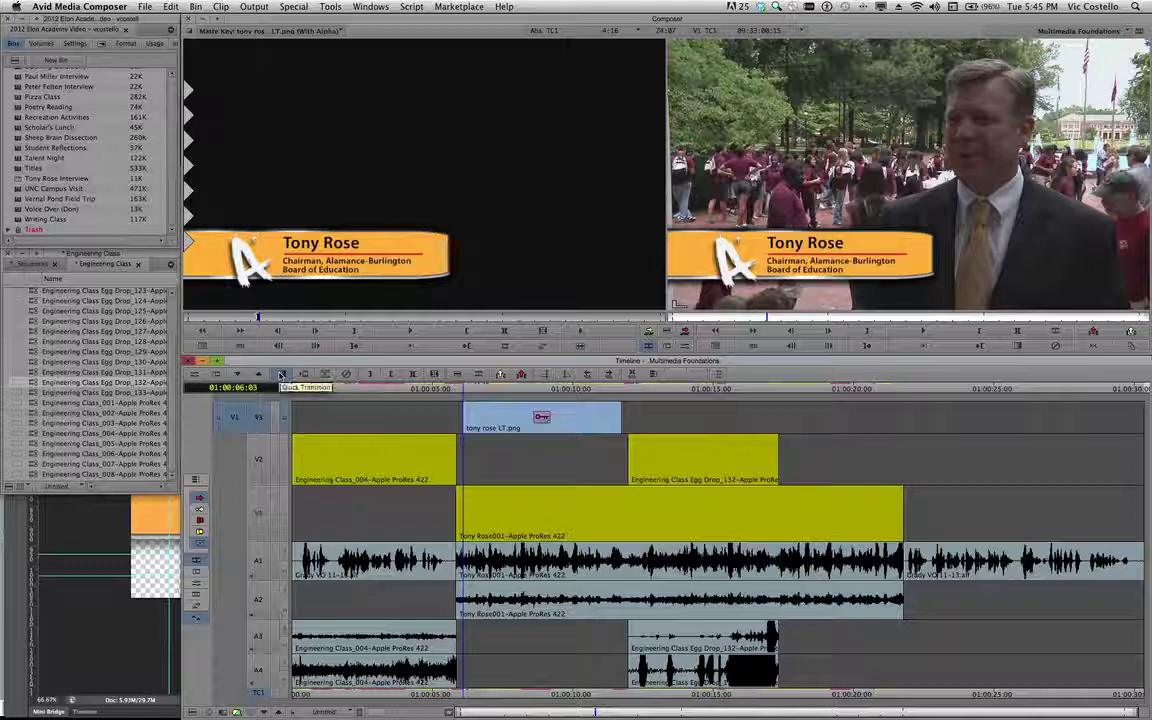
left_click(281, 374)
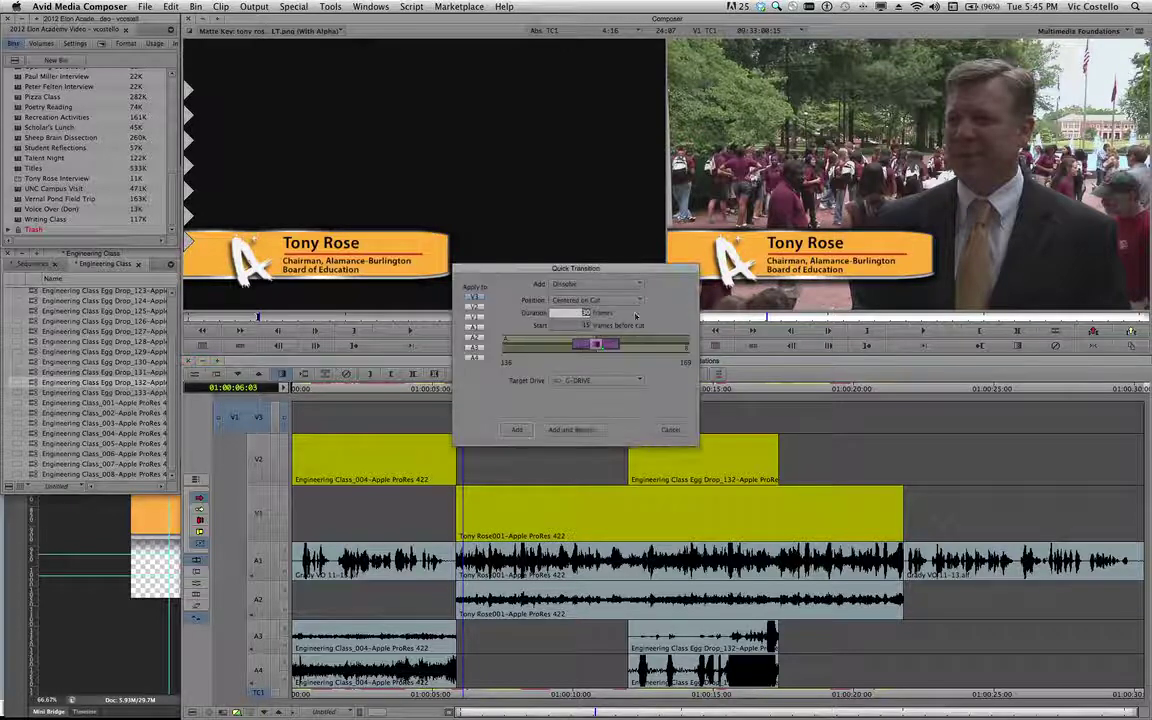
Set the dissolve to start at the cut with a 20-frame duration.
left_click(582, 301)
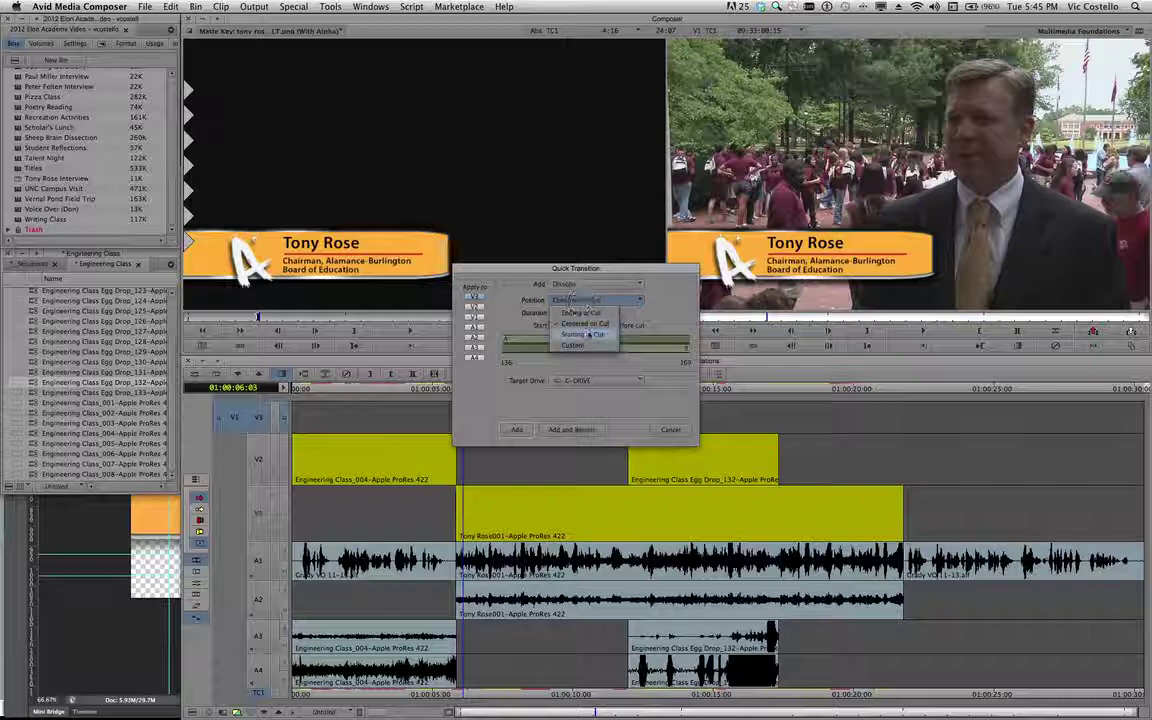
left_click(587, 334)
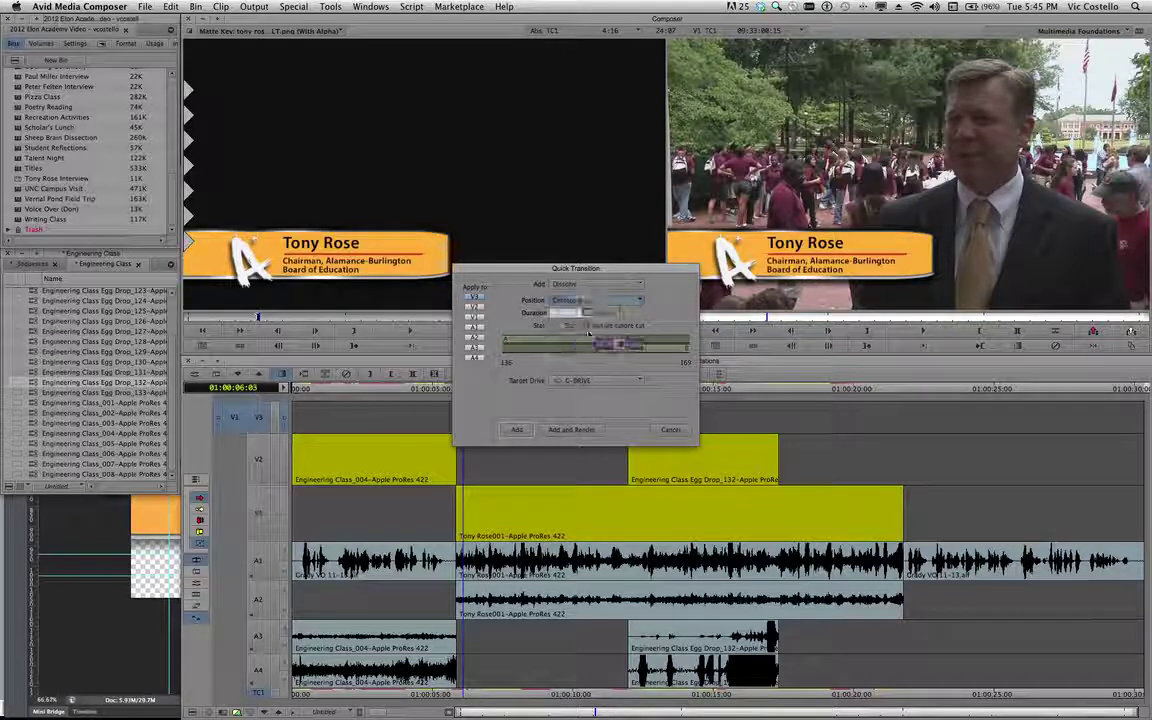
left_click(584, 313)
type("20")
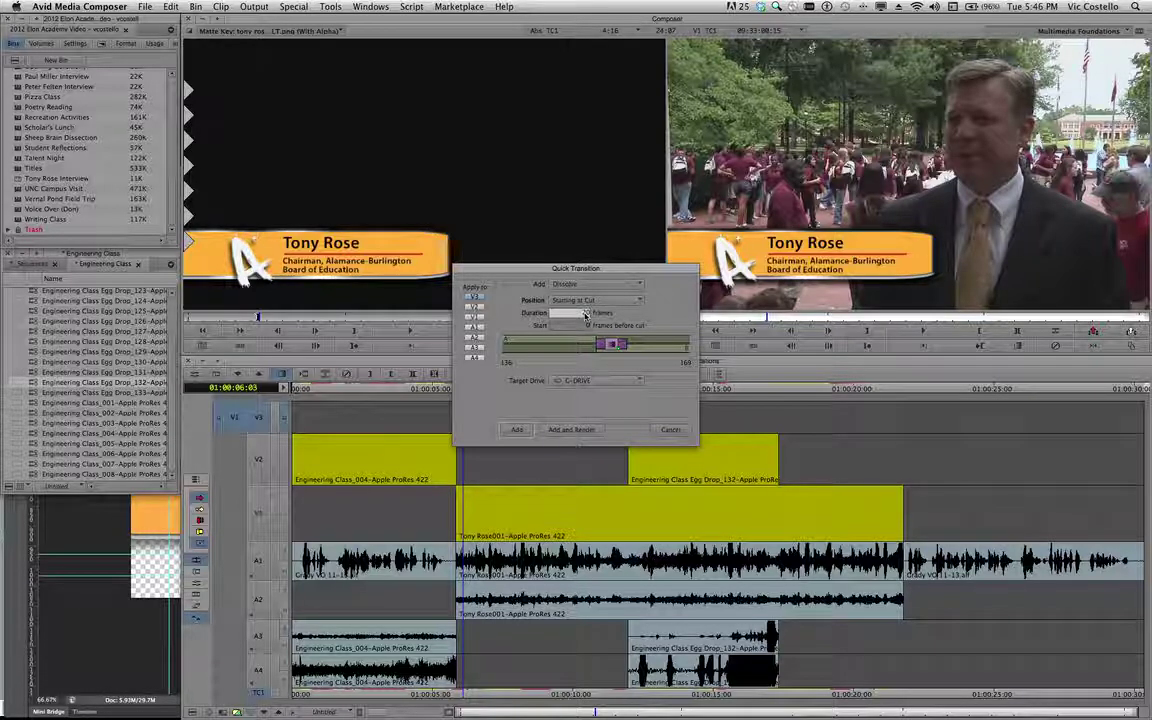
Add the 20-frame dissolve at the head of the V3 title clip.
left_click(516, 432)
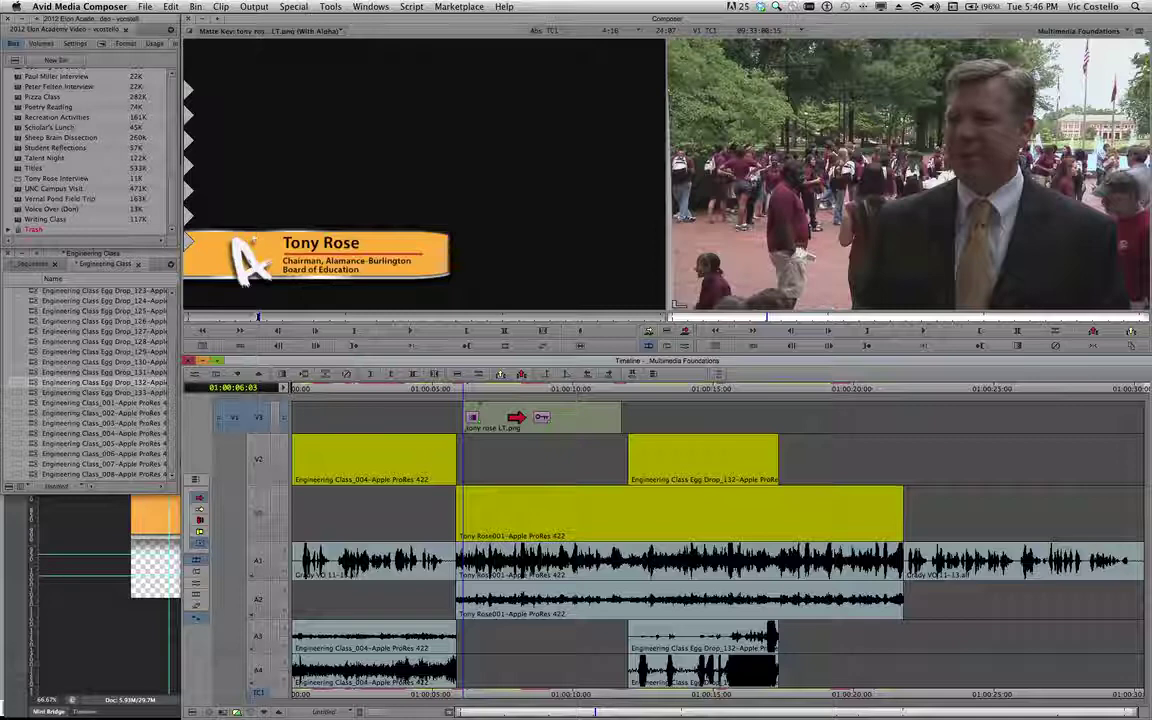
right_click(617, 393)
left_click(619, 392)
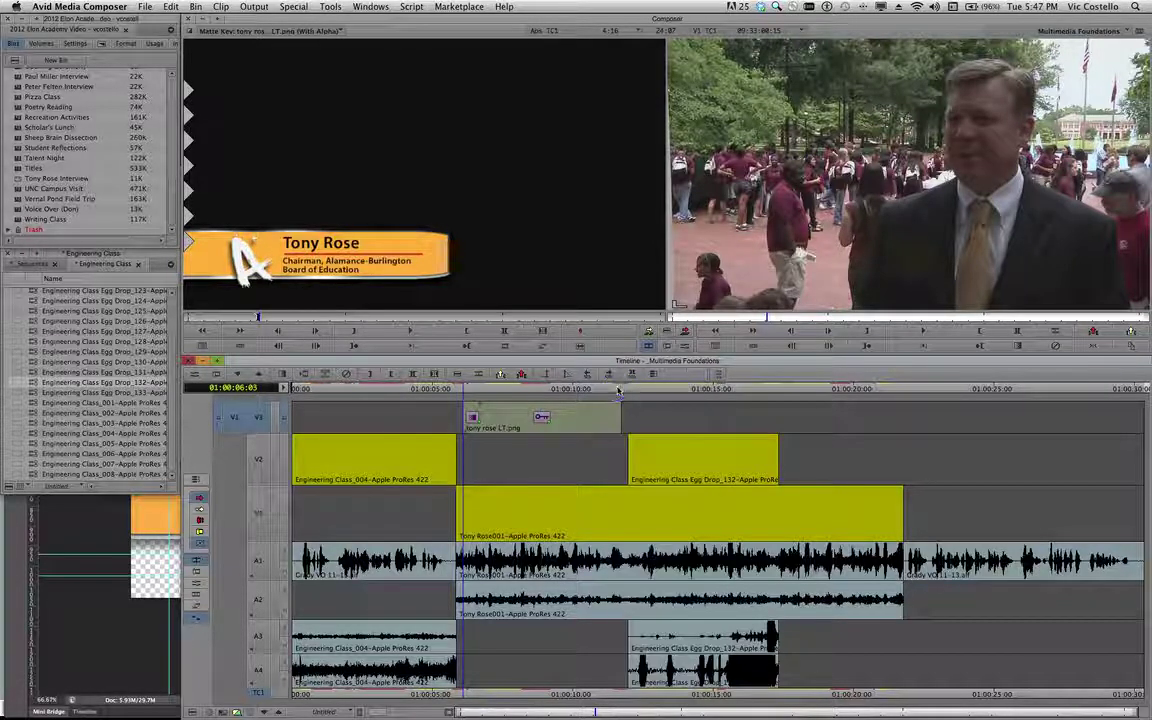
key("Right")
key("Right")
key("Right")
key("Right")
key("Right")
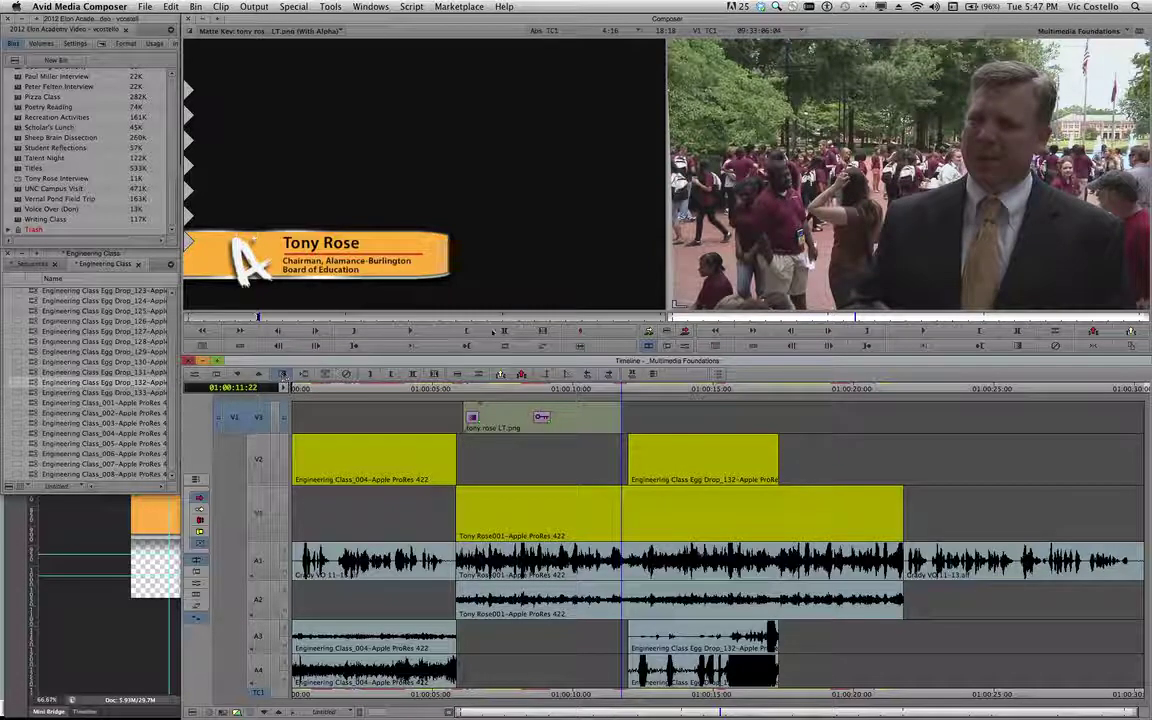
left_click(283, 373)
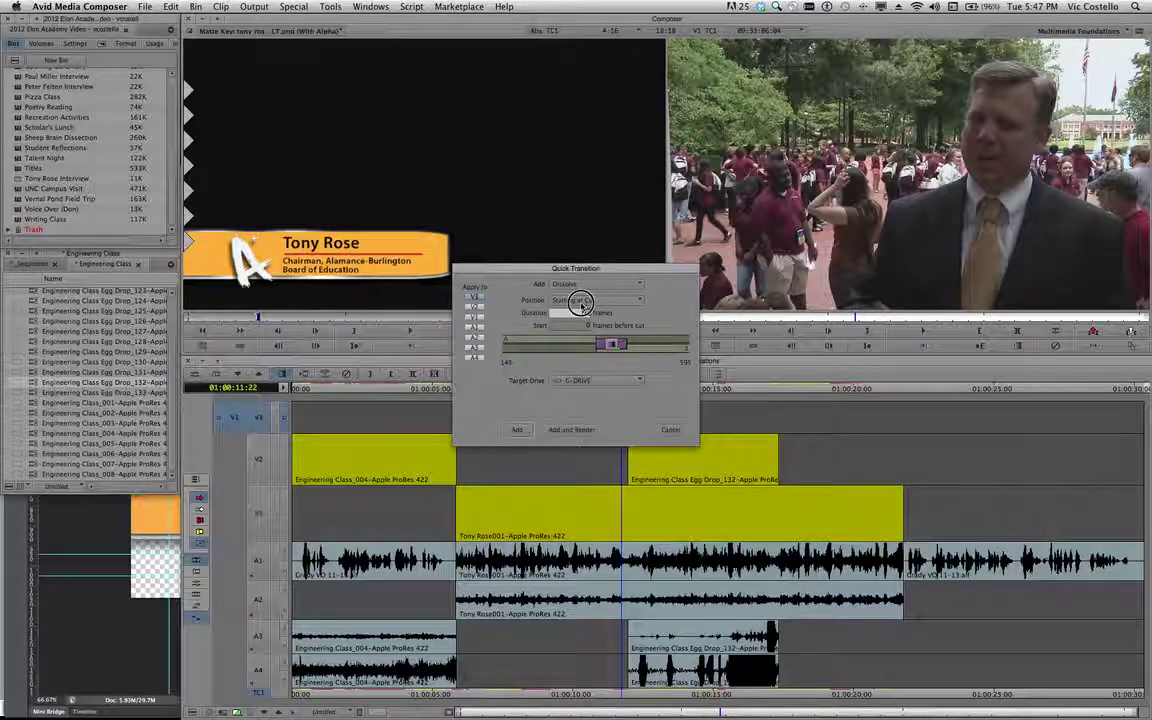
left_click(586, 301)
left_click(582, 312)
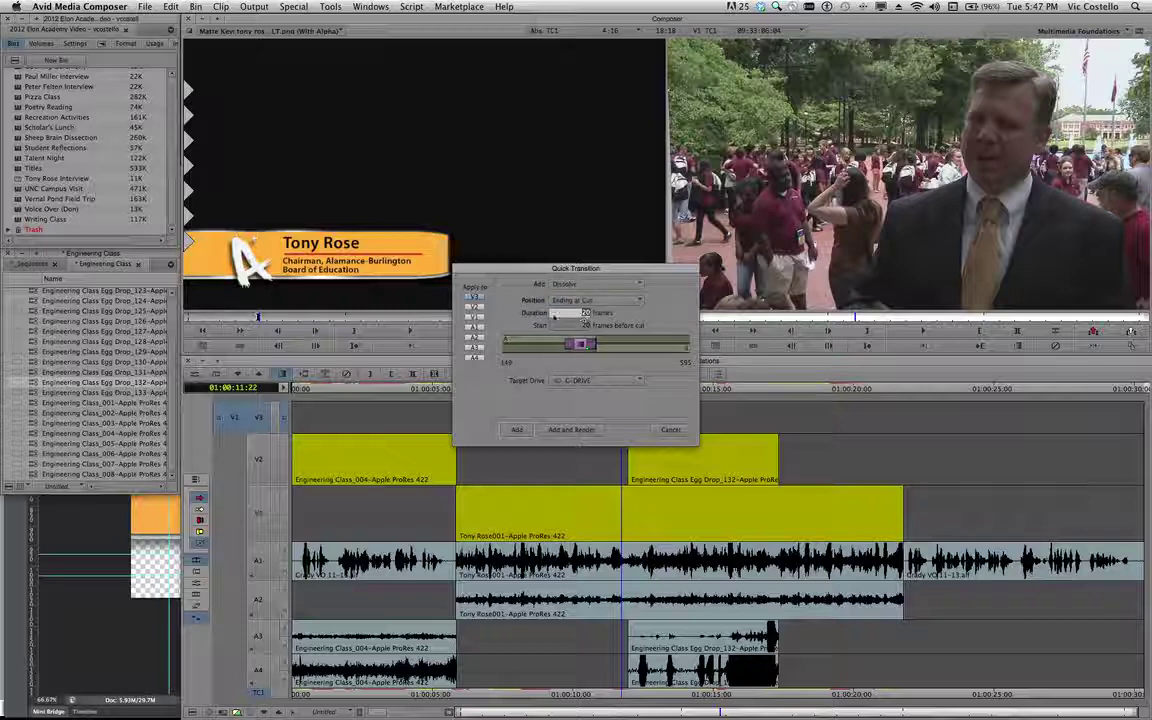
left_click(515, 430)
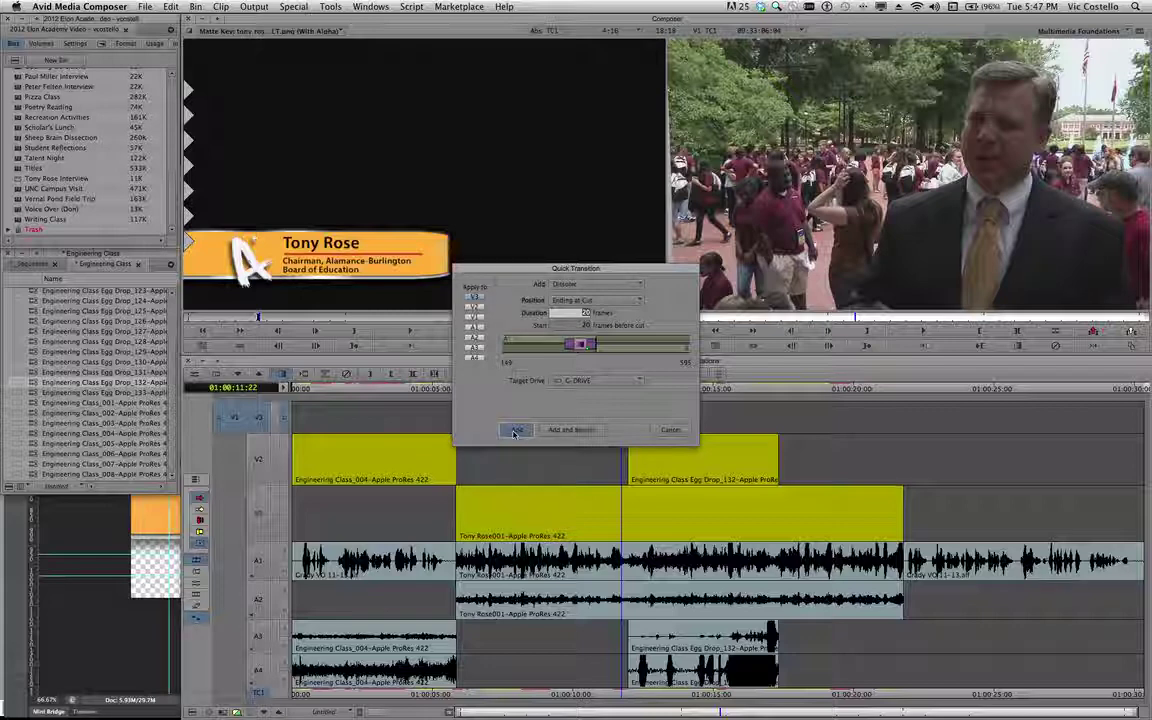
left_click(515, 432)
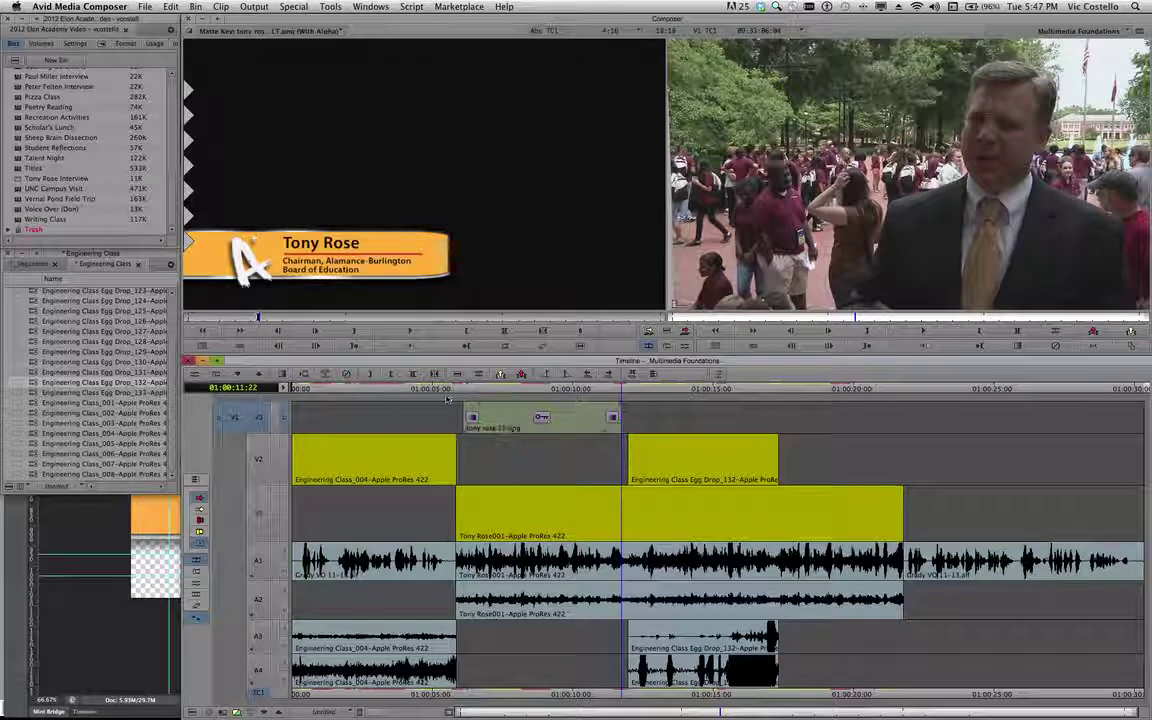
left_click(447, 390)
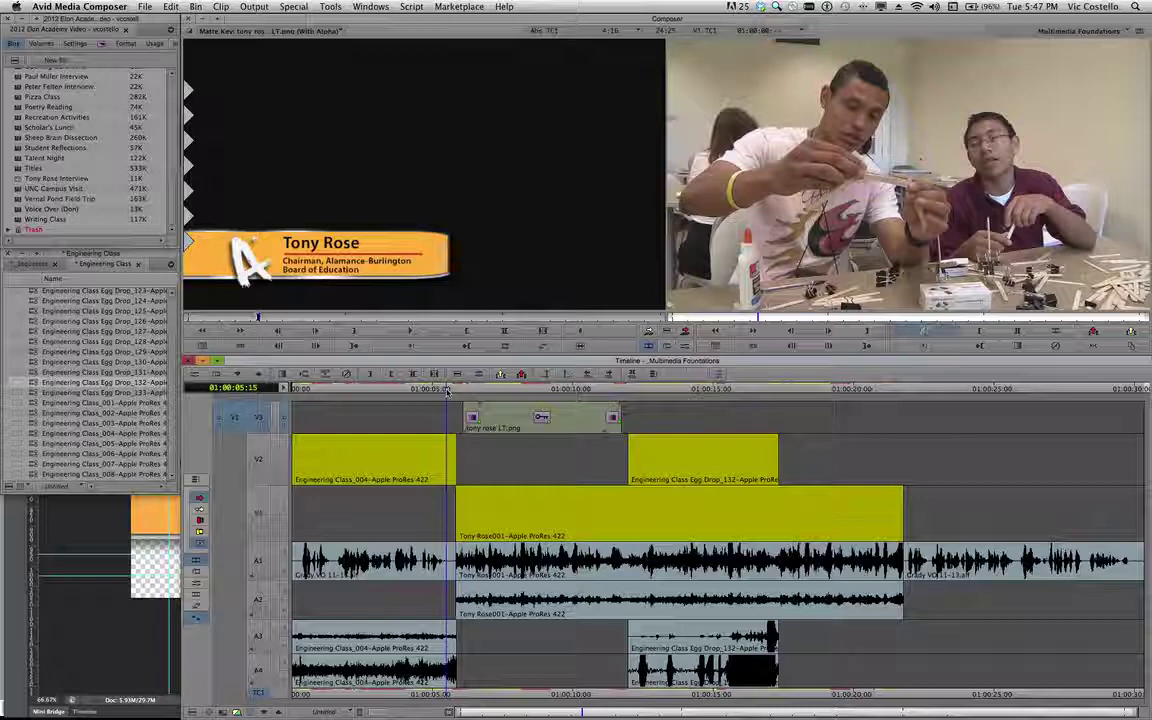
key("space")
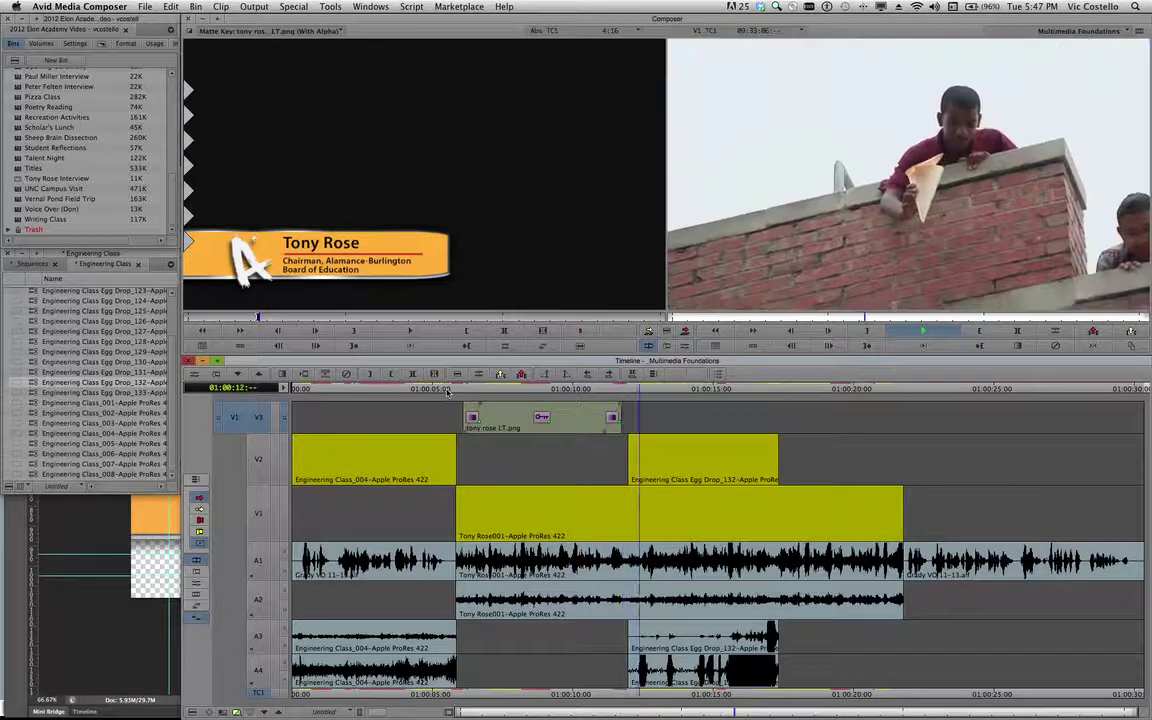
key("space")
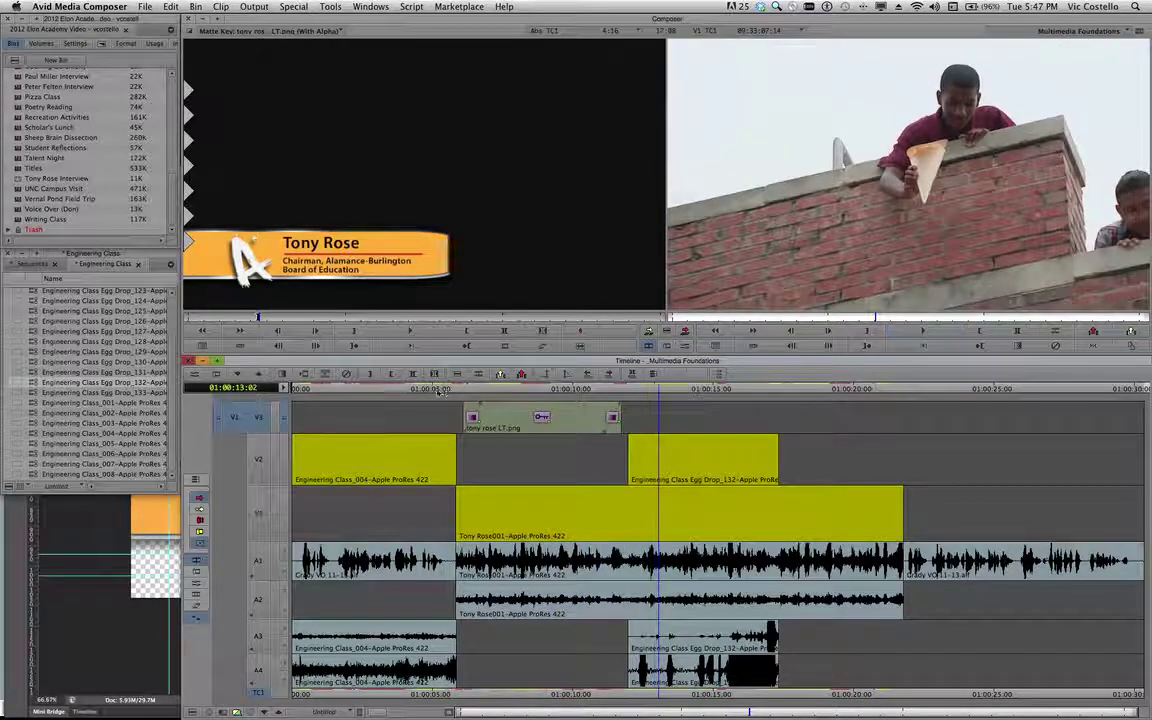
left_click_drag(430, 391, 462, 393)
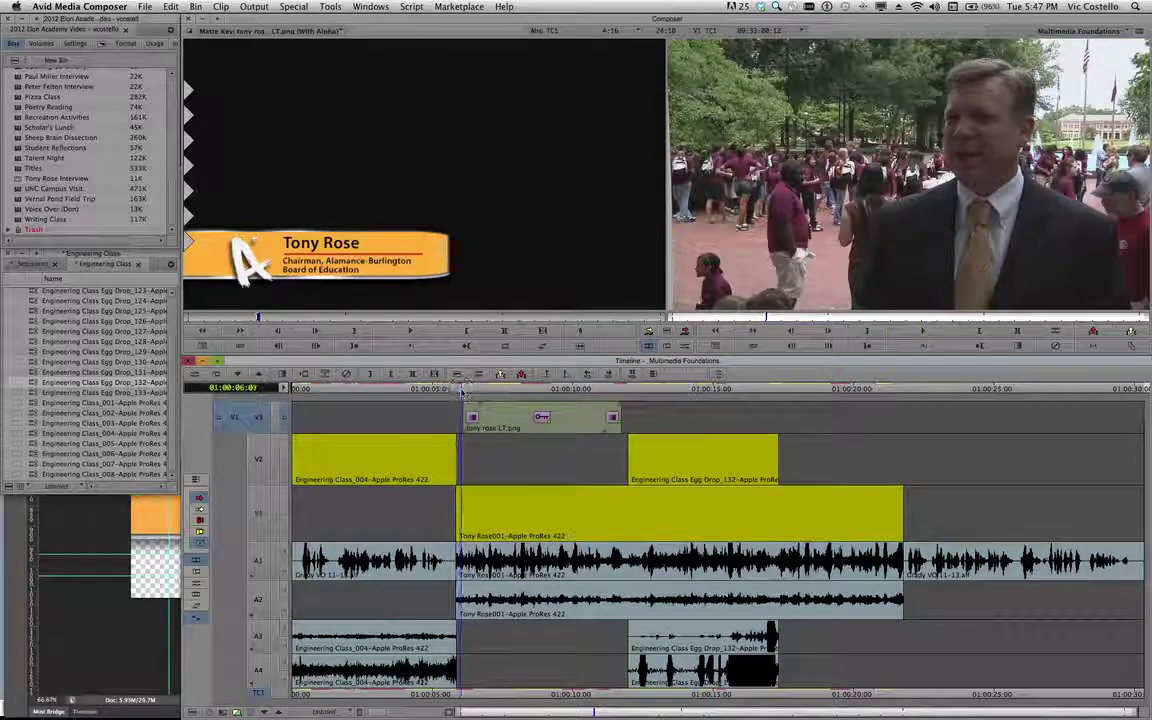
key("Right")
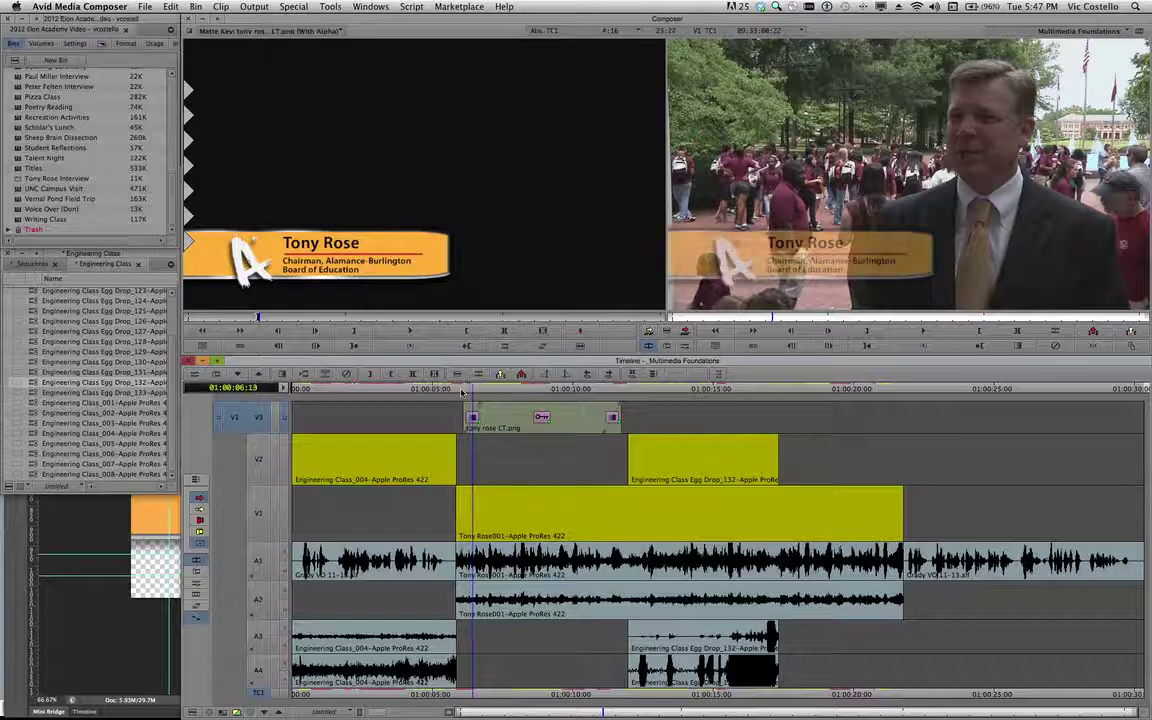
key("Right")
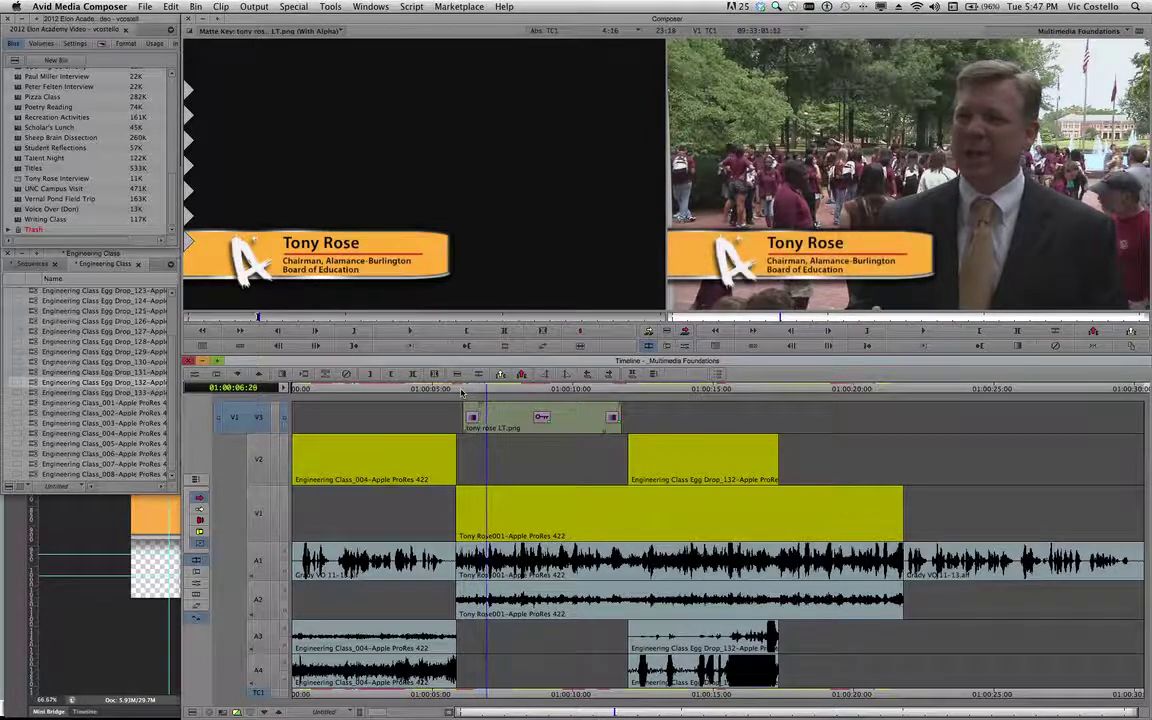
left_click(600, 393)
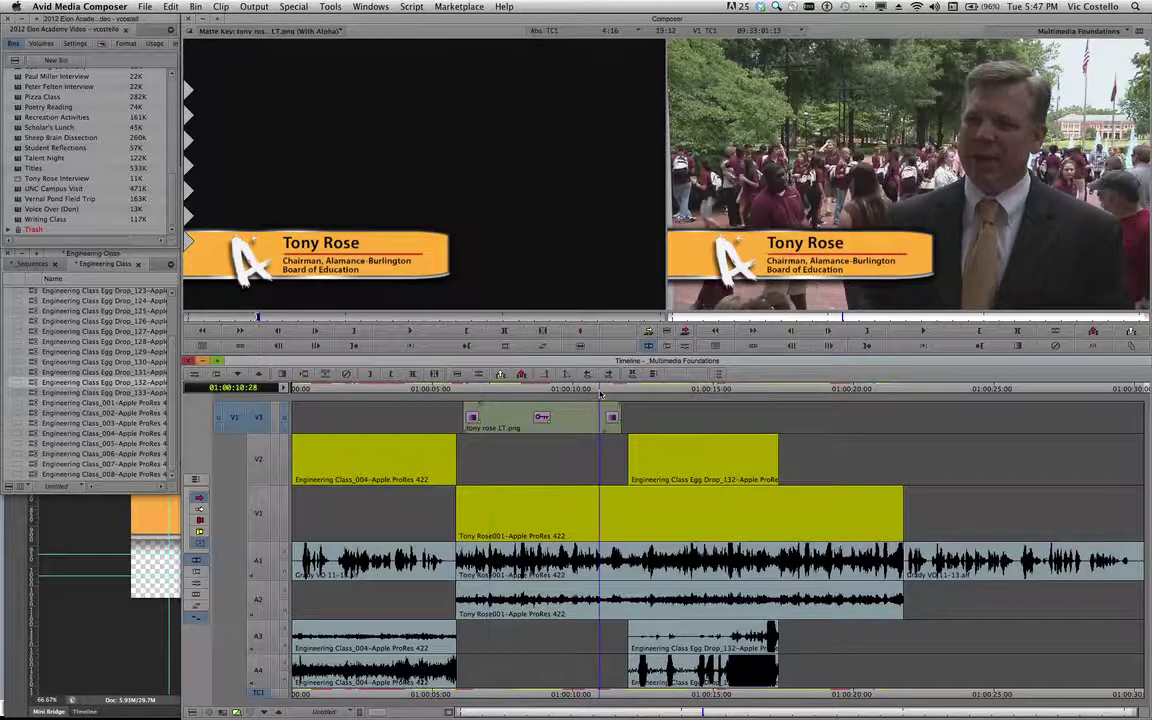
key("Right")
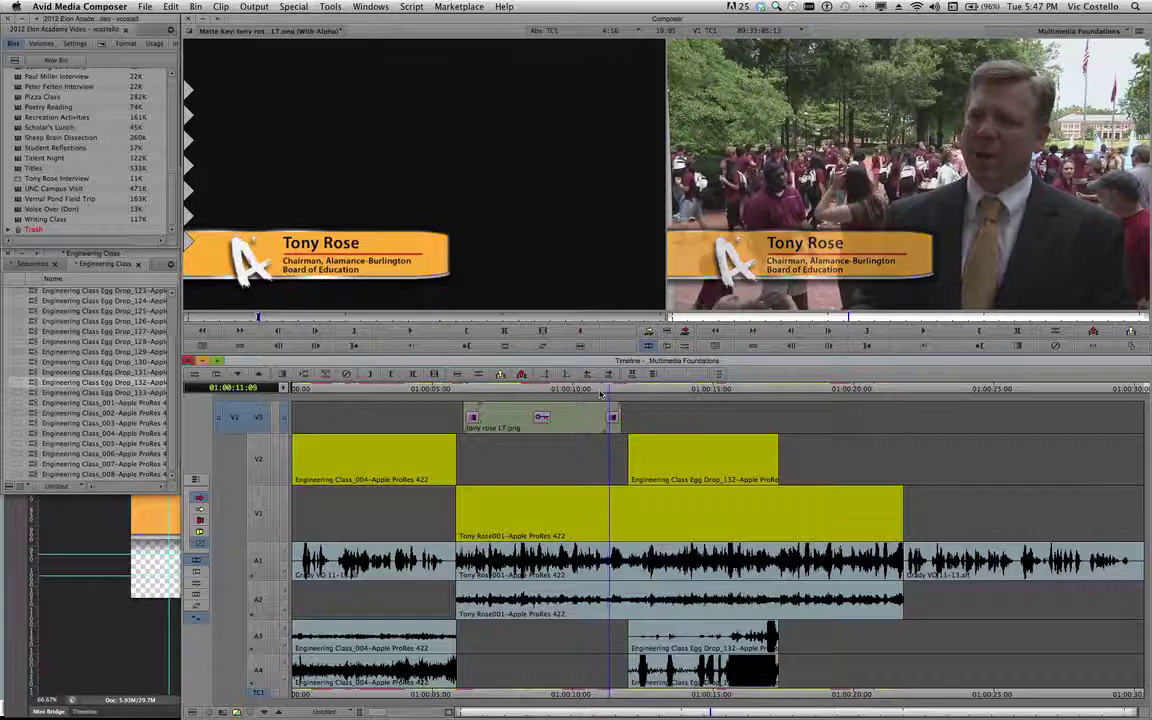
key("Right")
key("Right")
key("Right")
key("Right")
key("Right")
key("Right")
key("Right")
key("Right")
key("Right")
key("Right")
key("Right")
key("Right")
key("Right")
key("Right")
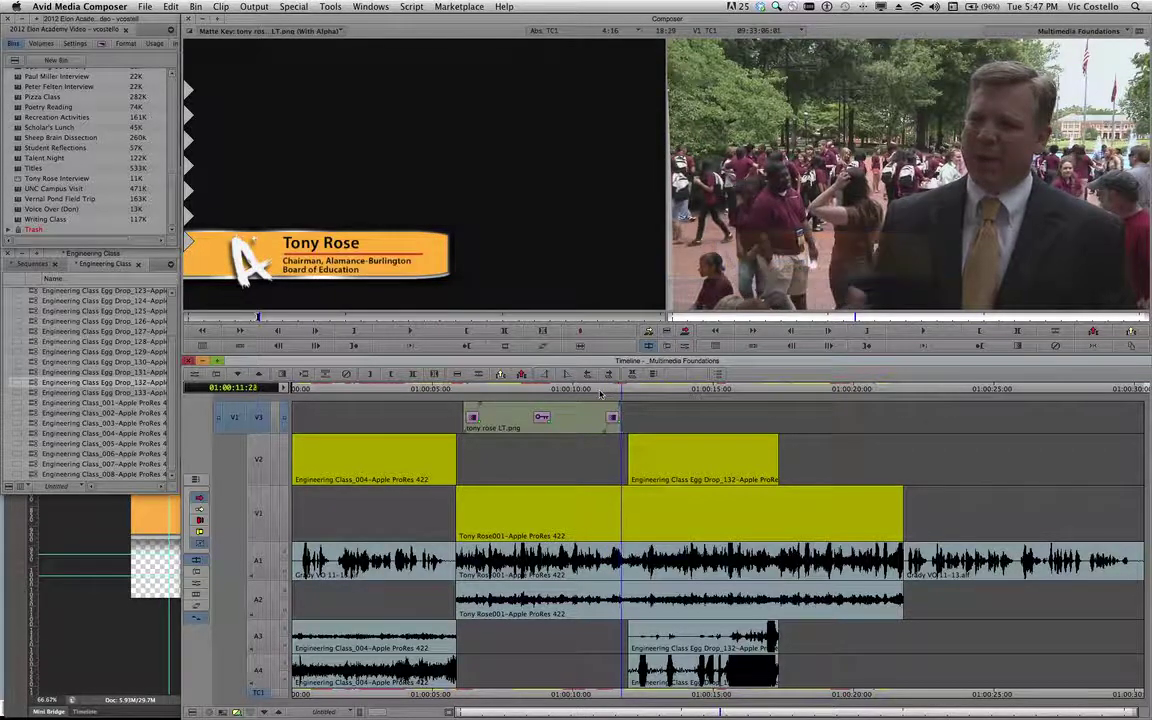
key("Right")
key("Right")
key("Right")
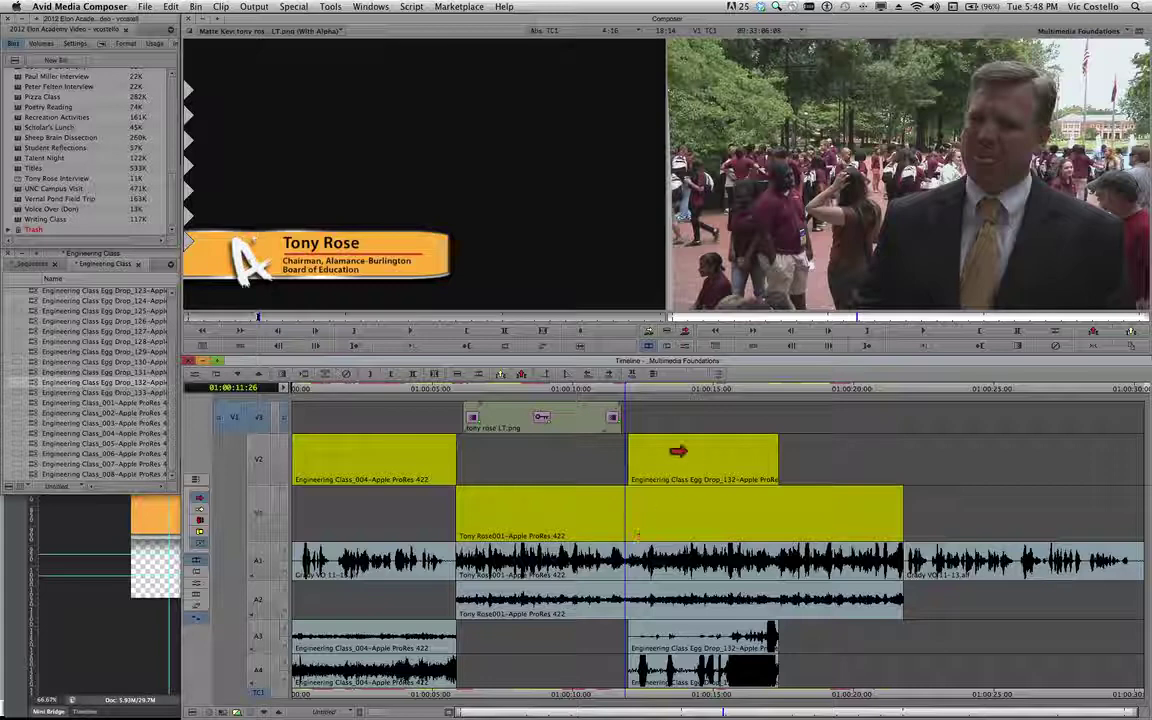
Position the playhead just past the title's end, at the cut into the Egg Drop clip.
left_click(620, 393)
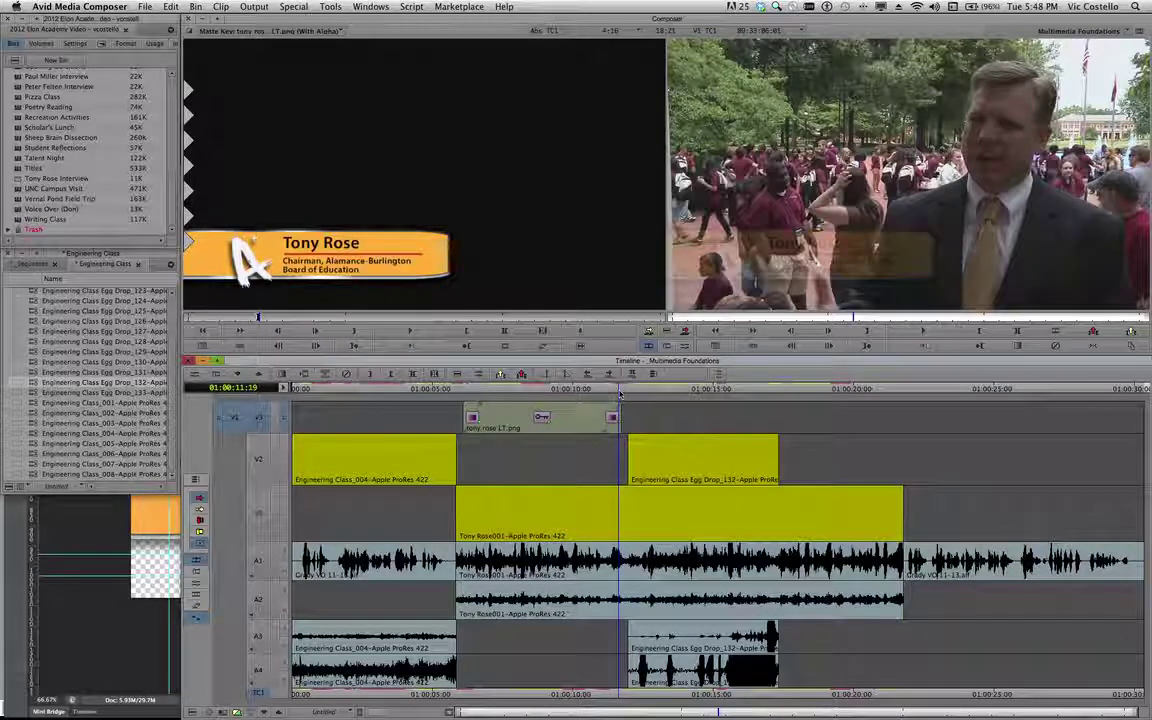
left_click(626, 390)
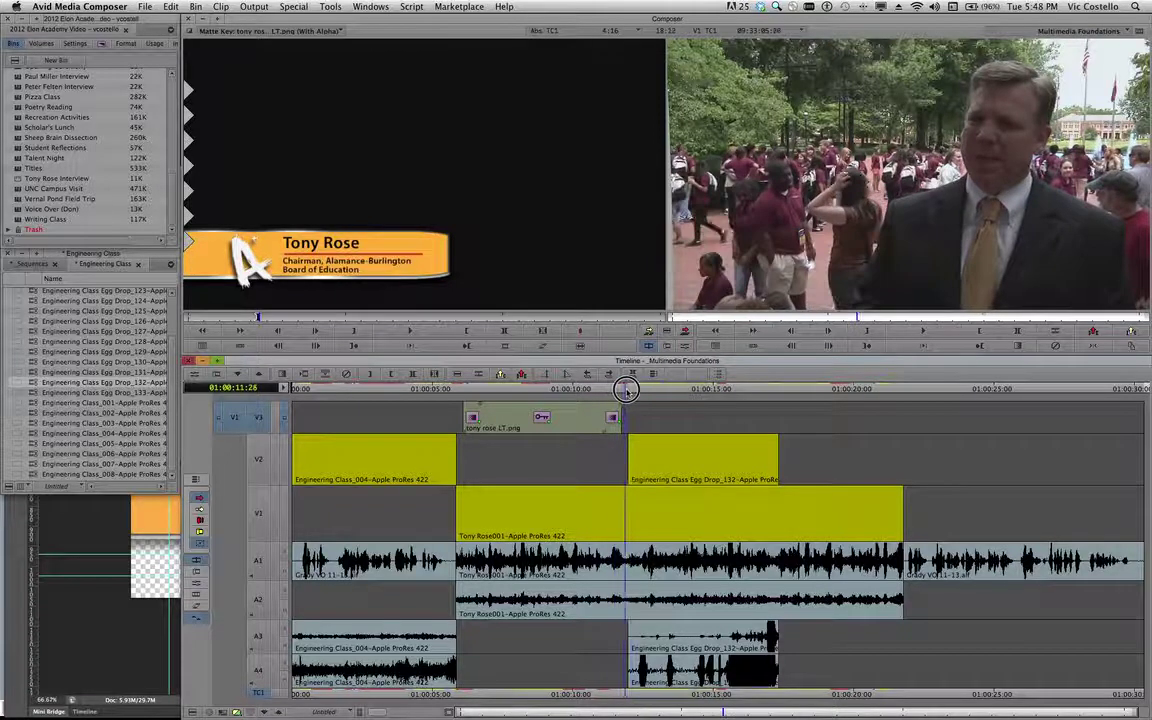
mouse_move(626, 390)
left_mouse_down()
mouse_move(642, 392)
mouse_move(632, 391)
left_mouse_up()
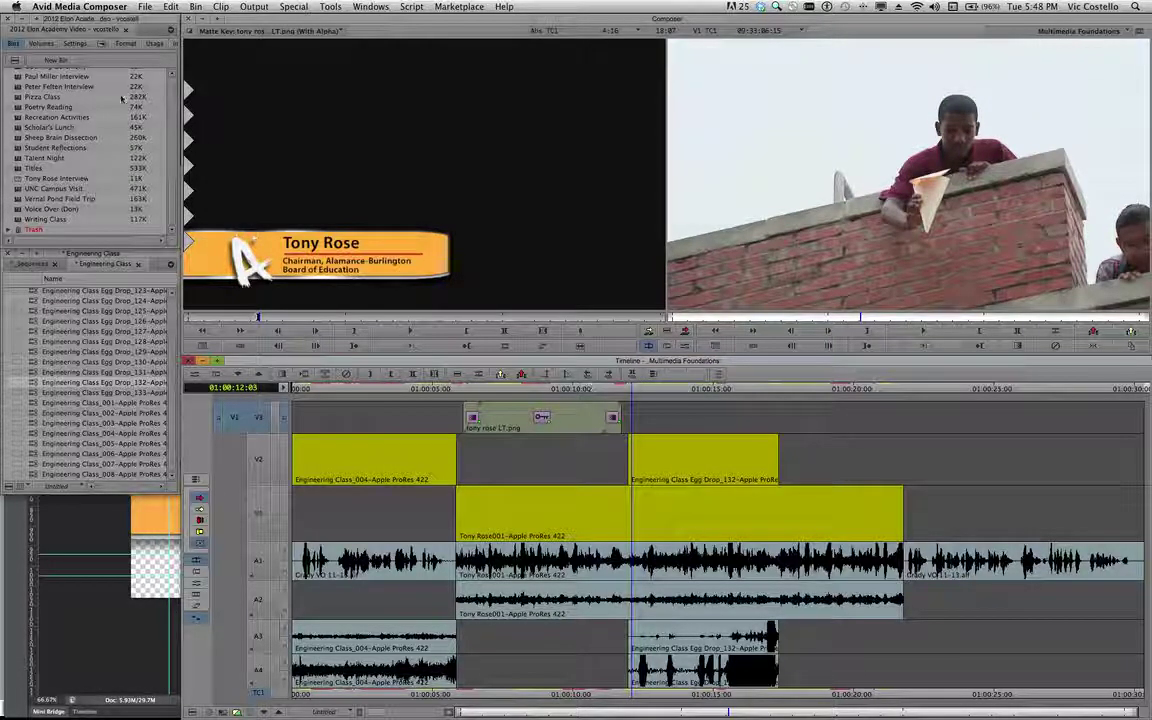
Apply the Squeeze Horizontal Centered effect to the V2 cut at the Engineering Class Egg Drop clip.
left_click(101, 45)
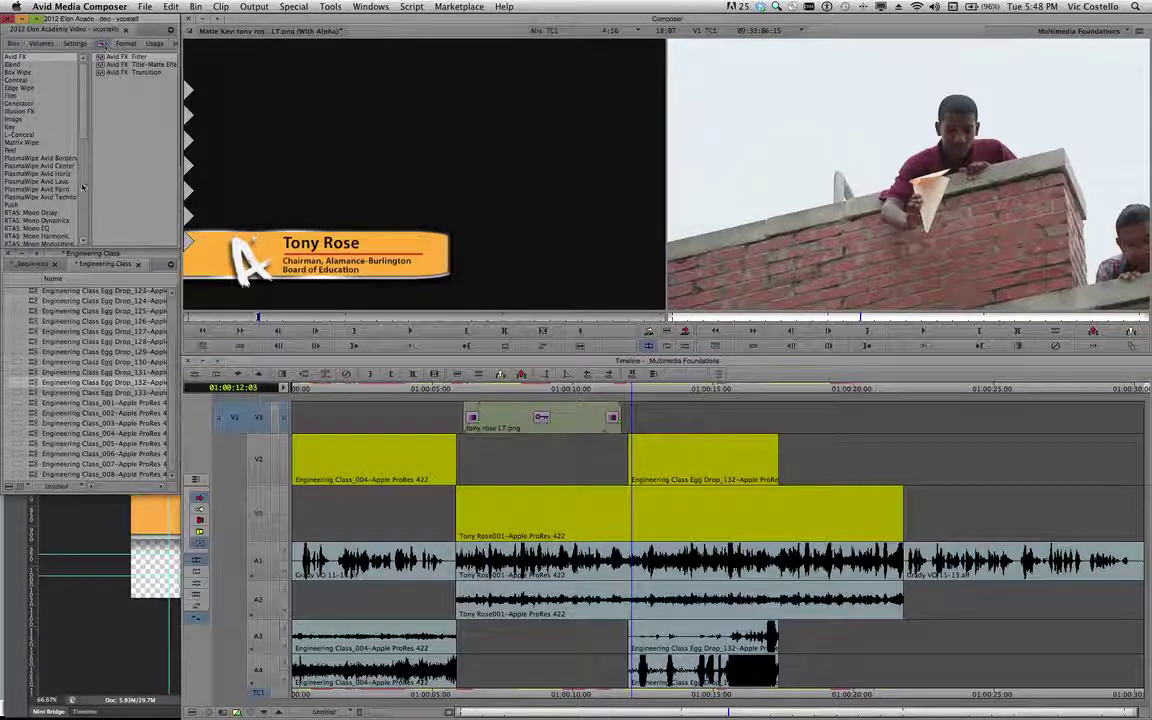
left_click_drag(83, 132, 81, 227)
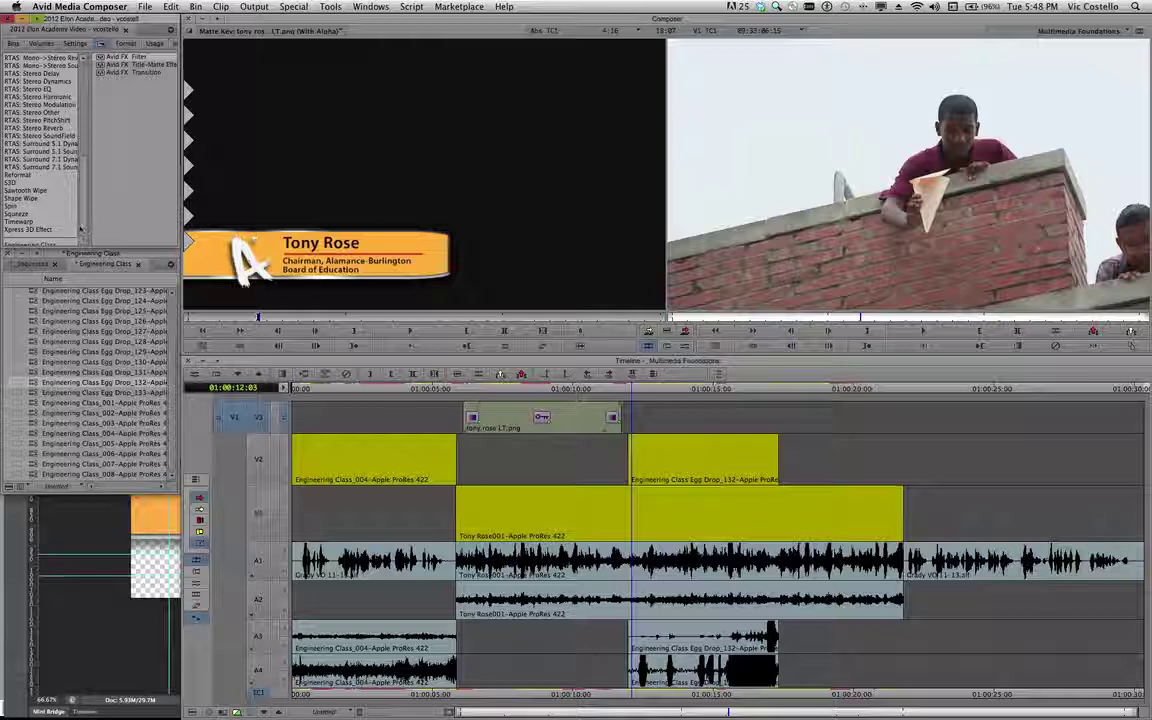
left_click(22, 213)
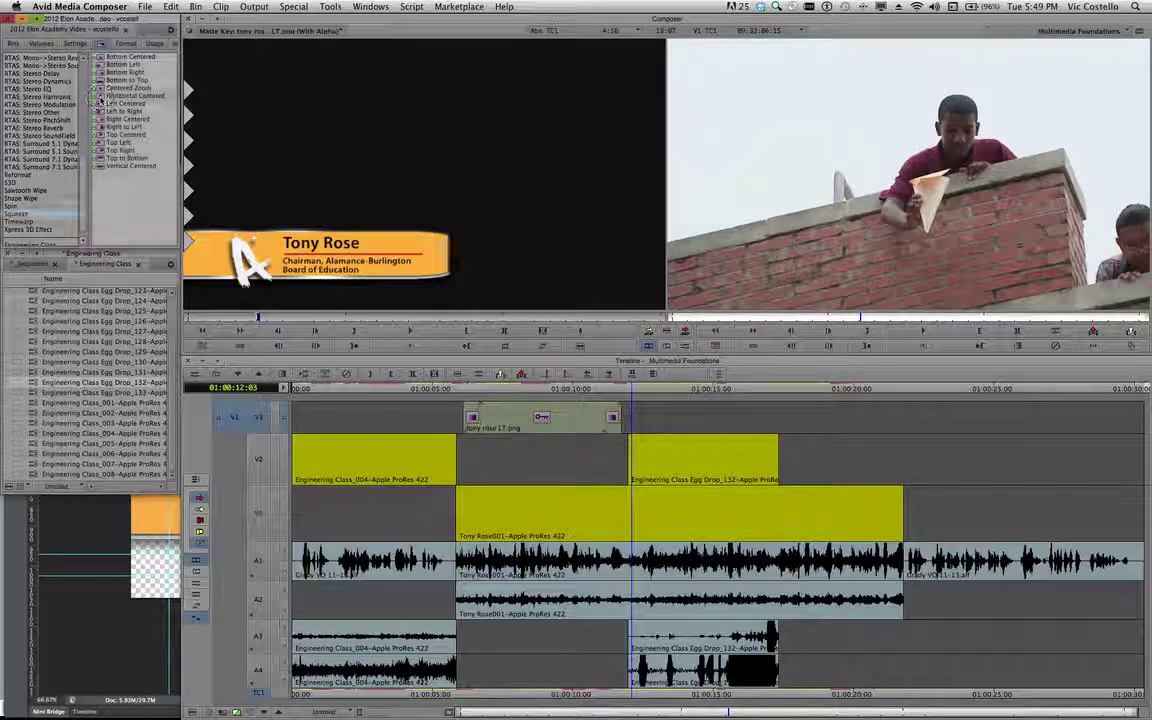
left_click_drag(100, 98, 630, 455)
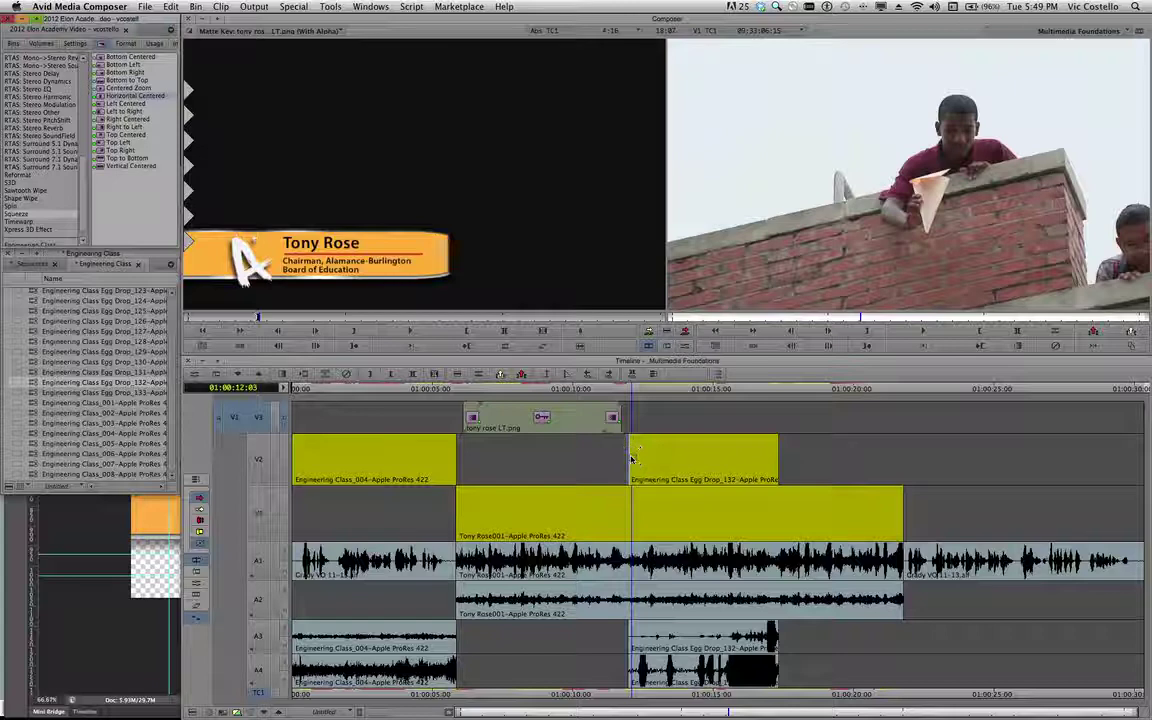
left_click(620, 390)
left_click(610, 390)
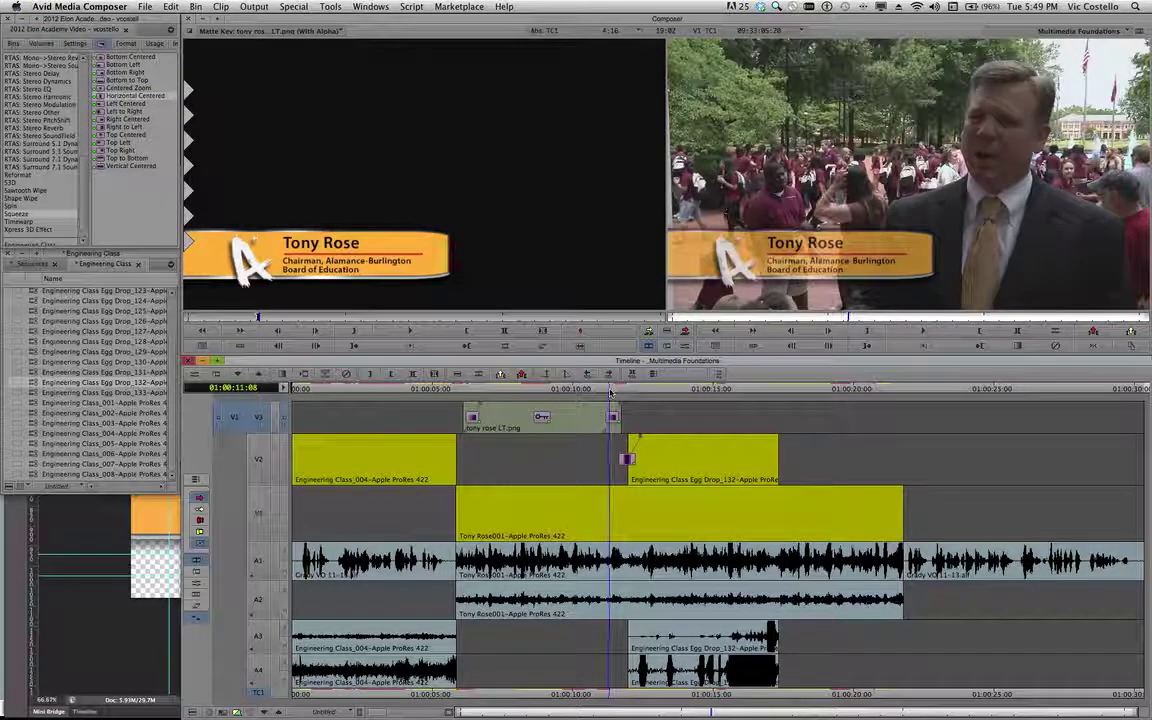
key("space")
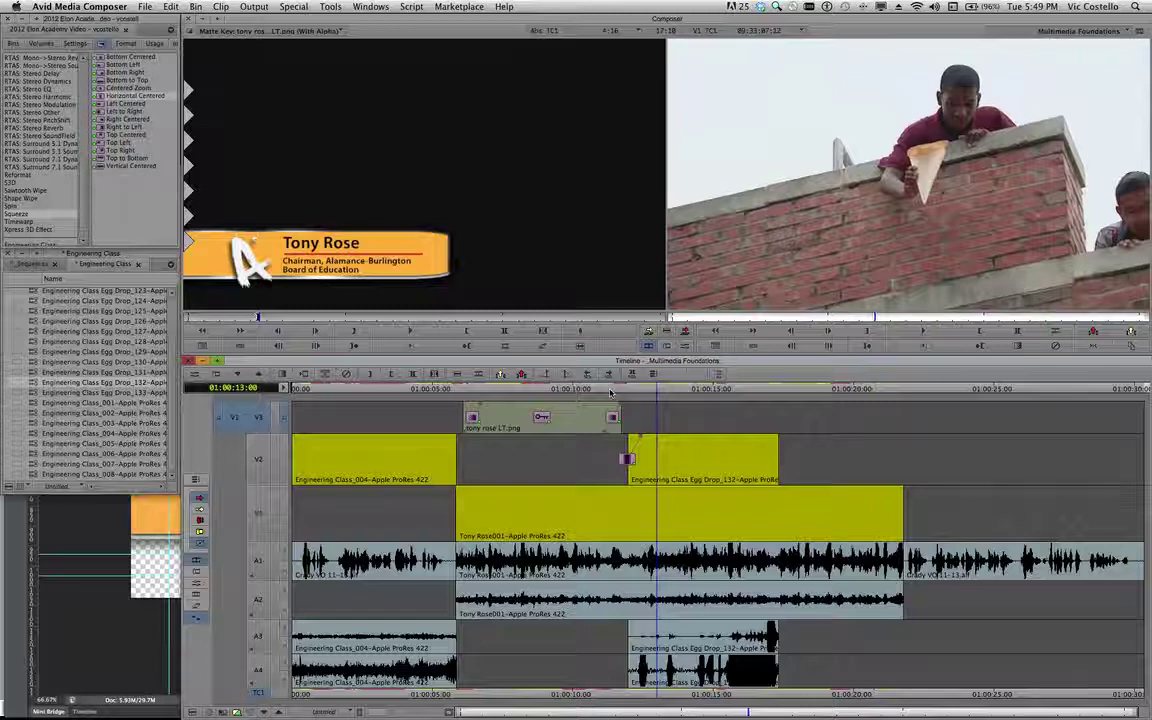
key("j")
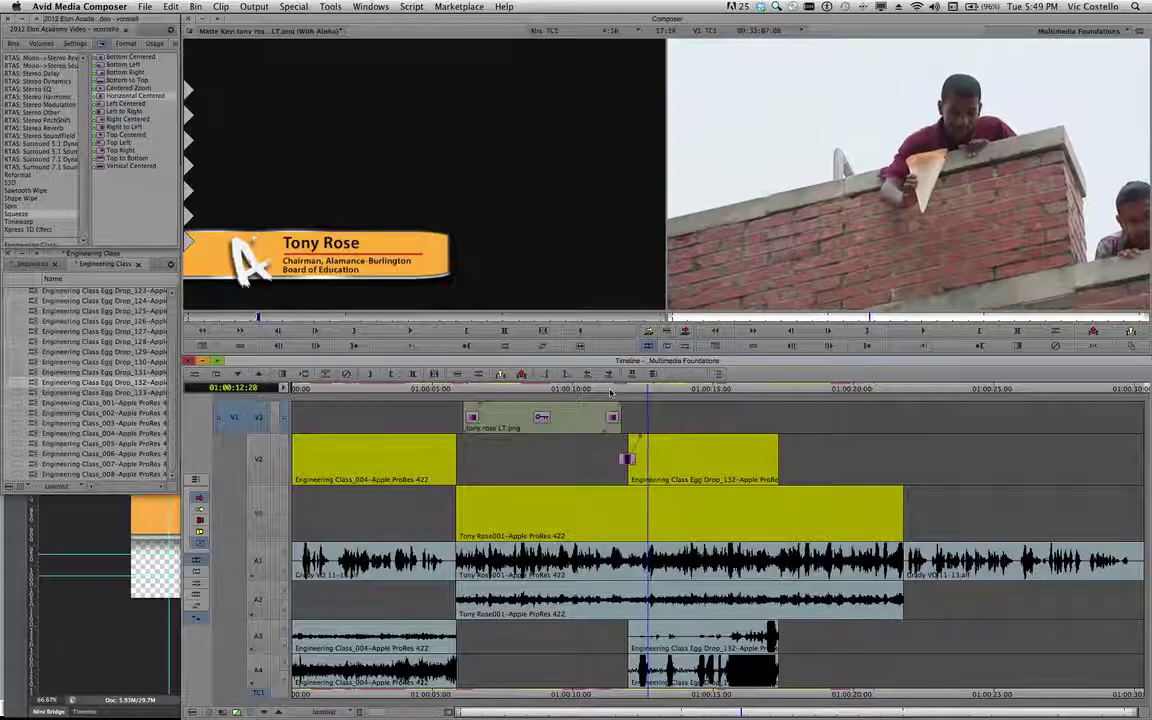